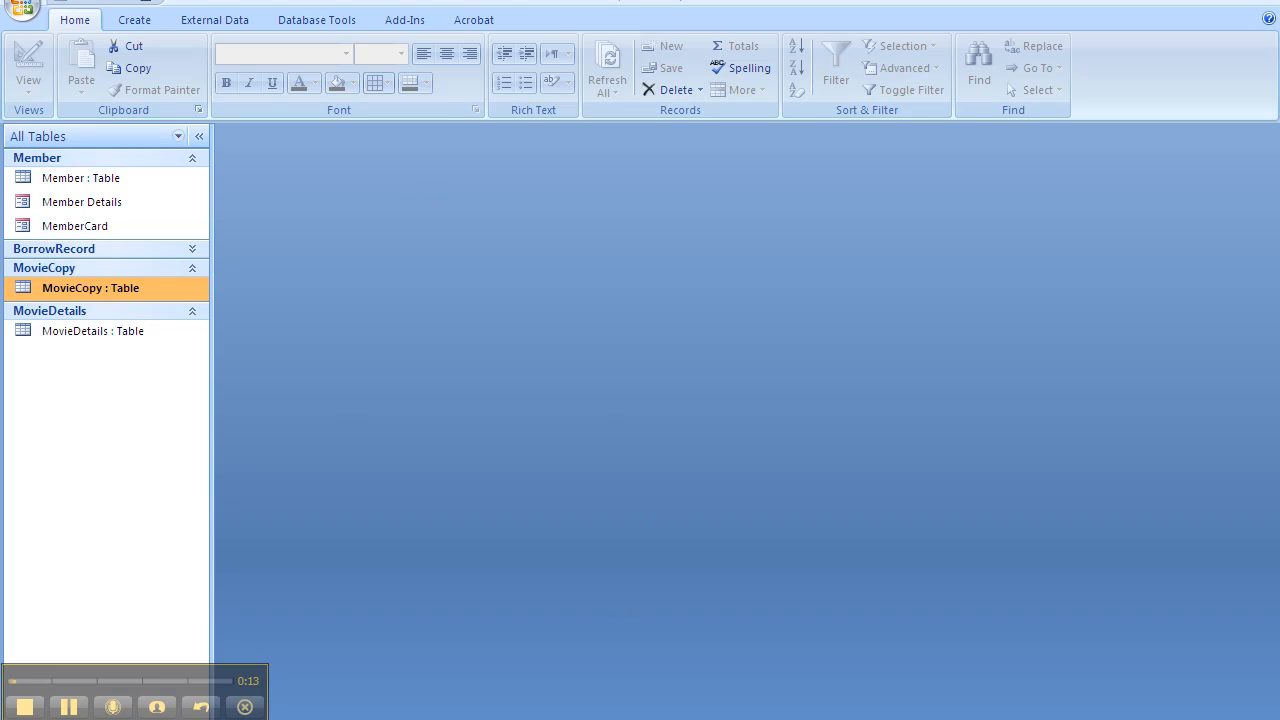
# - Start a new form with the Form Wizard and include all fields from the MovieCopy table
pyautogui.hotkey('alt', 'Tab')
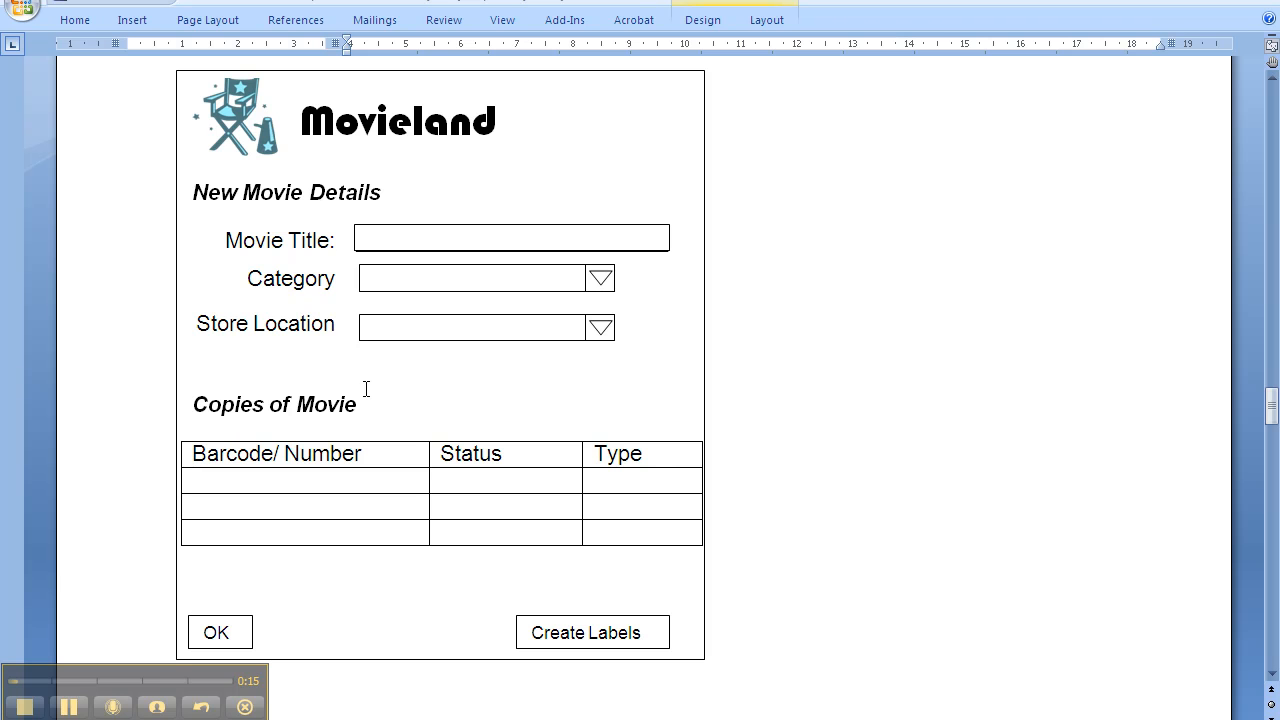
pyautogui.hotkey('alt', 'Tab')
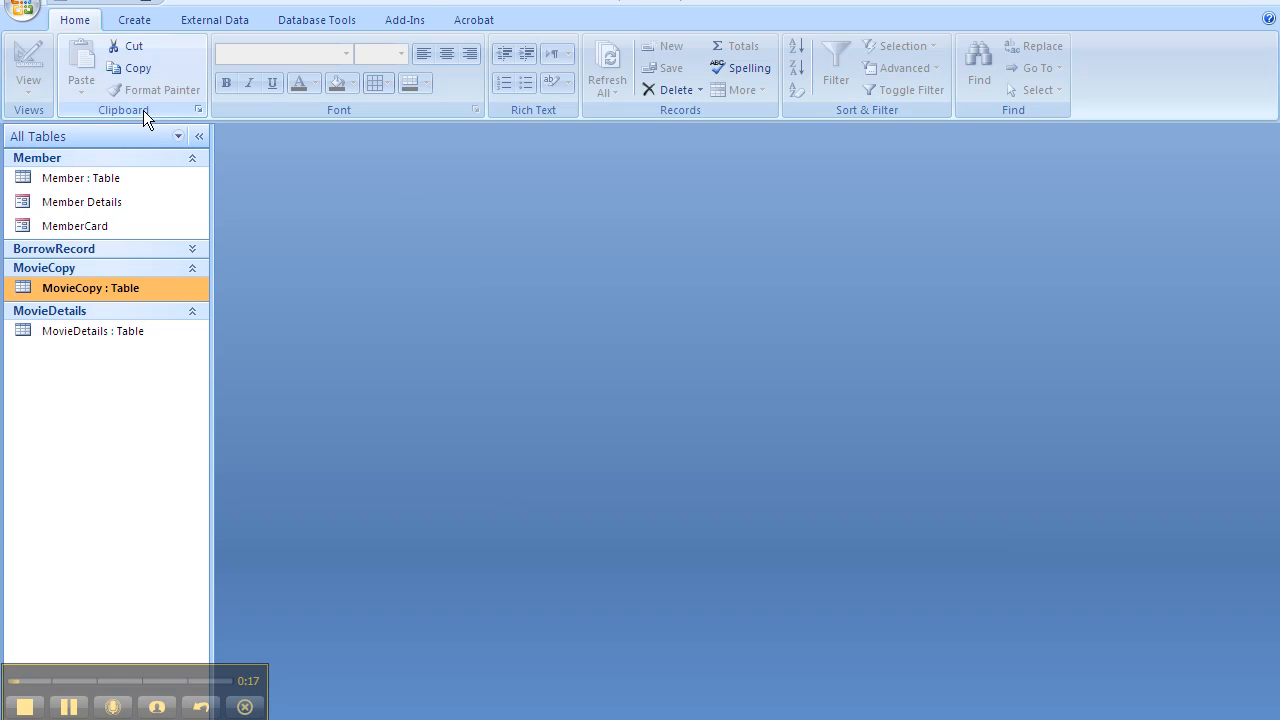
pyautogui.click(134, 20)
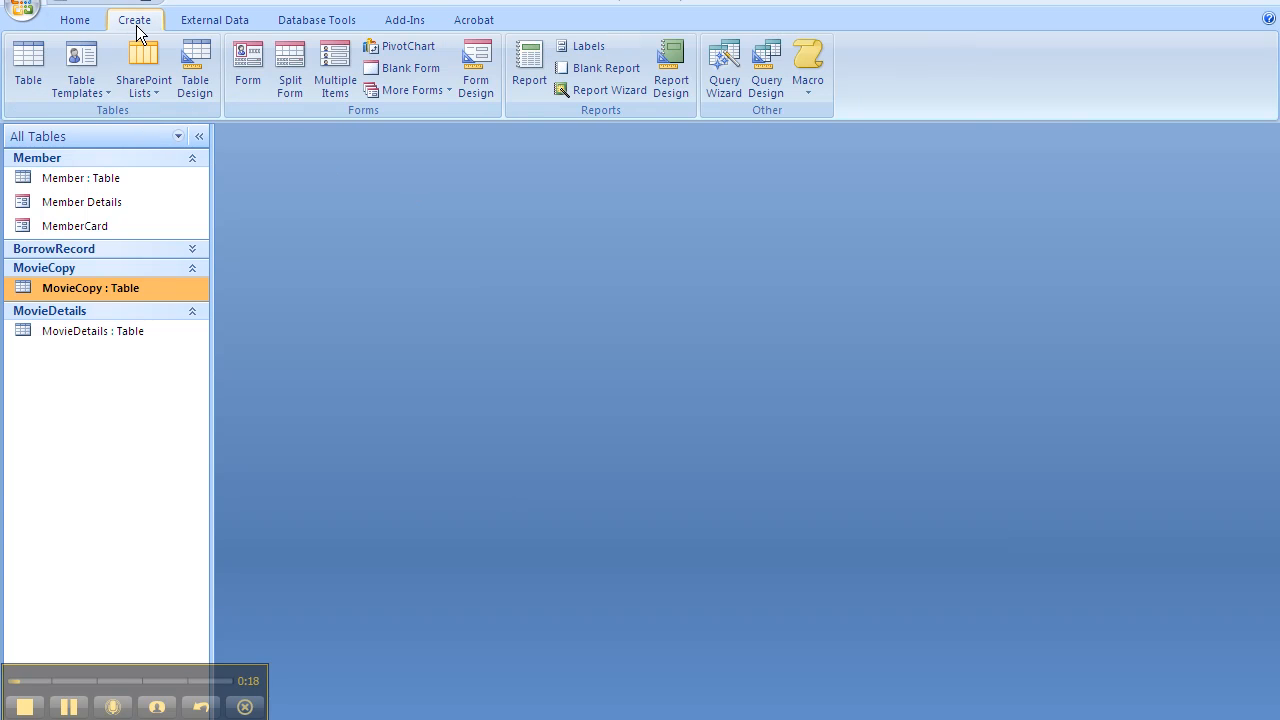
pyautogui.click(441, 90)
pyautogui.click(444, 130)
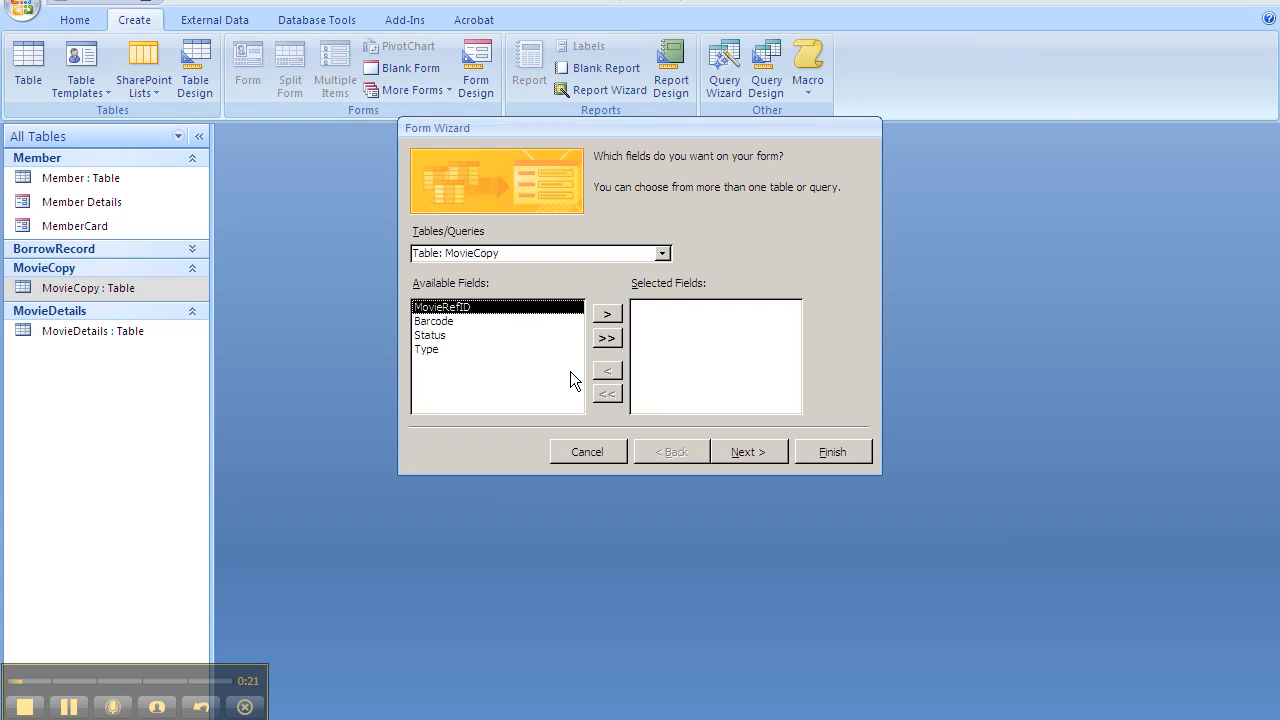
pyautogui.click(662, 254)
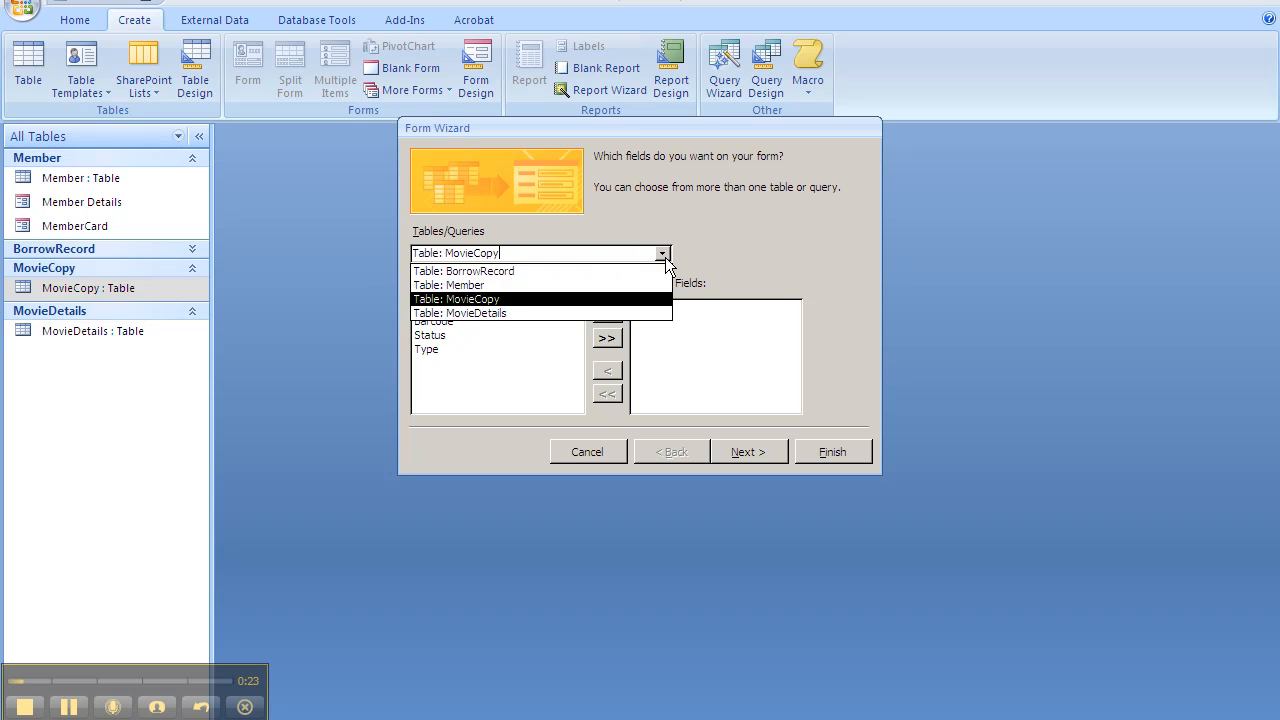
pyautogui.click(478, 313)
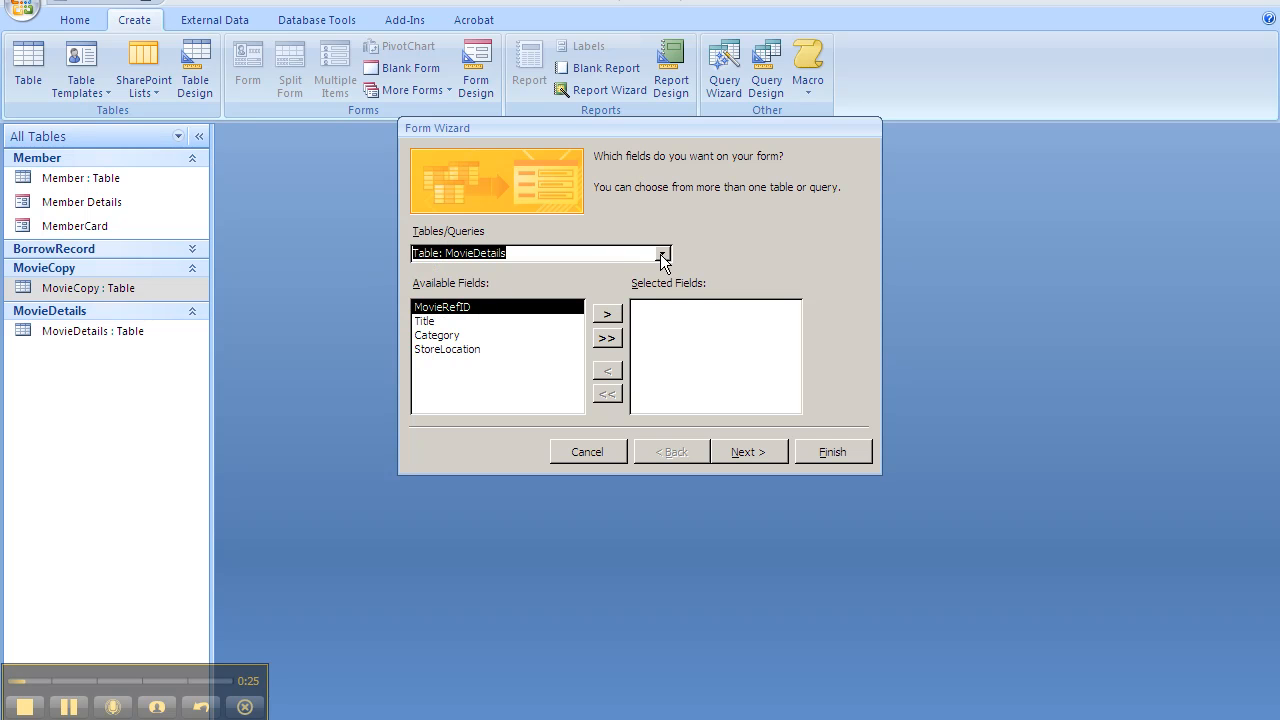
pyautogui.click(662, 254)
pyautogui.click(506, 297)
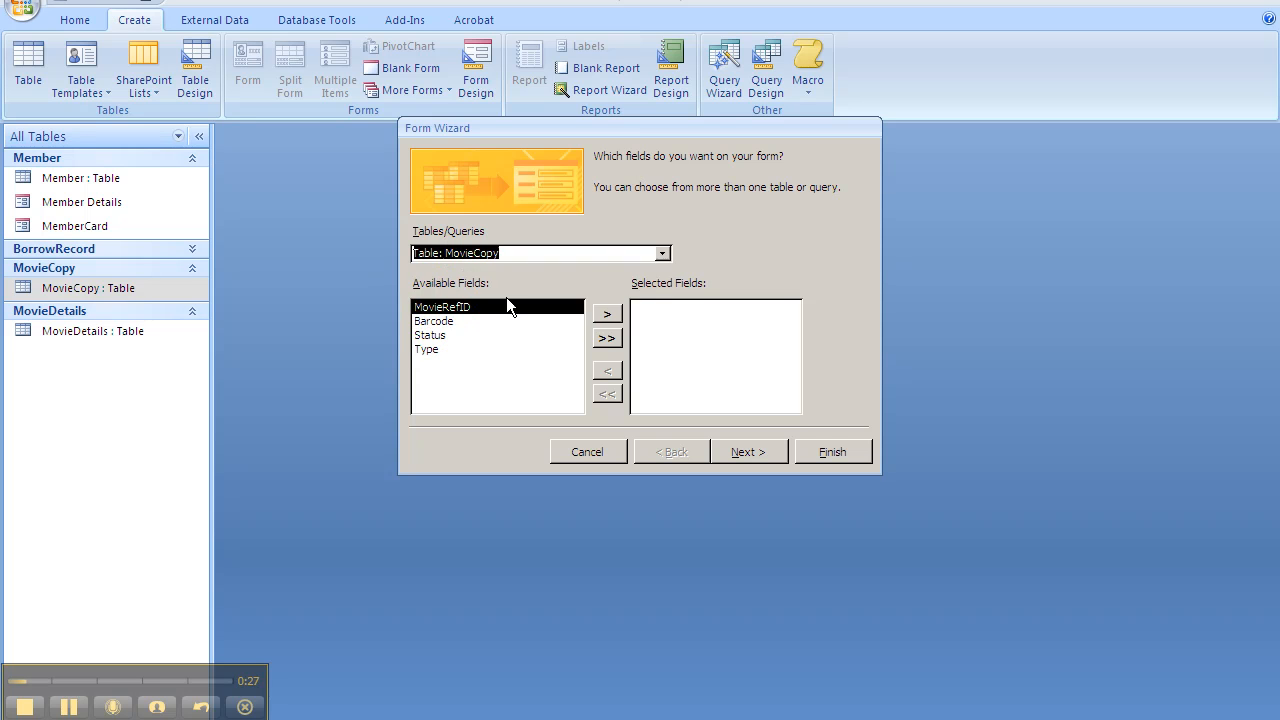
pyautogui.click(606, 338)
pyautogui.click(748, 452)
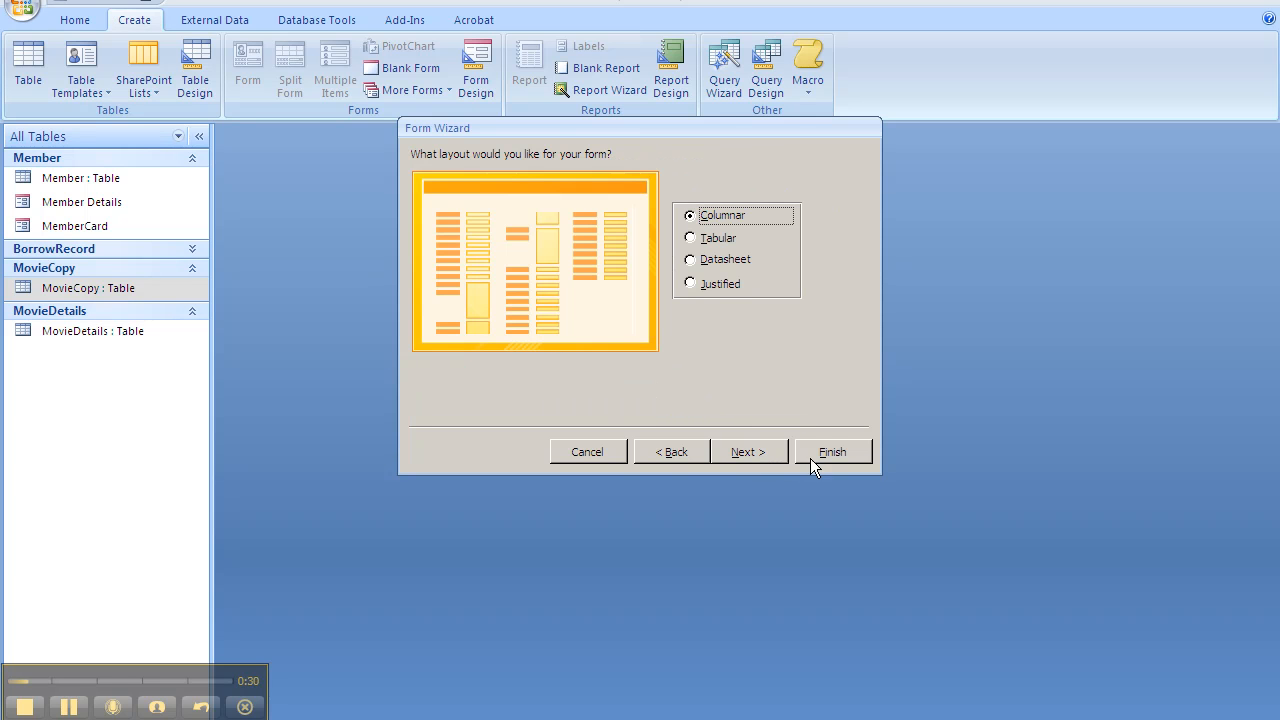
# - Choose the Tabular layout and the Access 2003 style for the new form
pyautogui.click(690, 239)
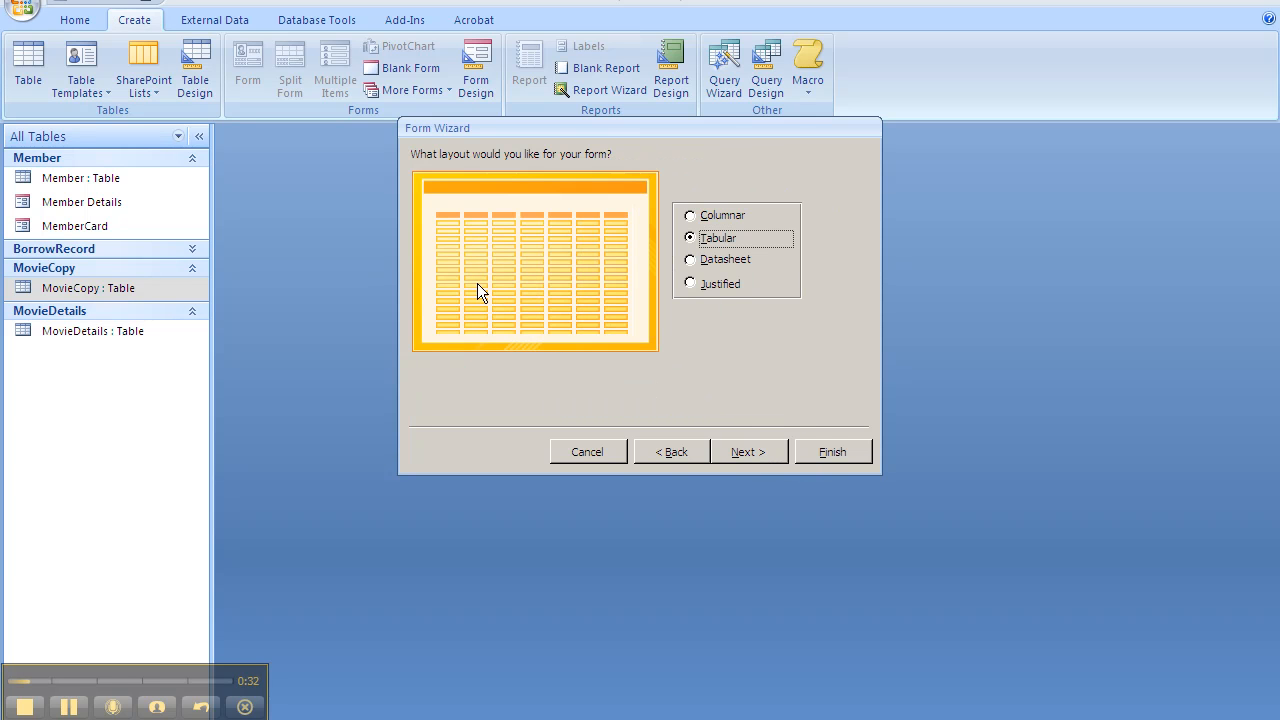
pyautogui.click(769, 455)
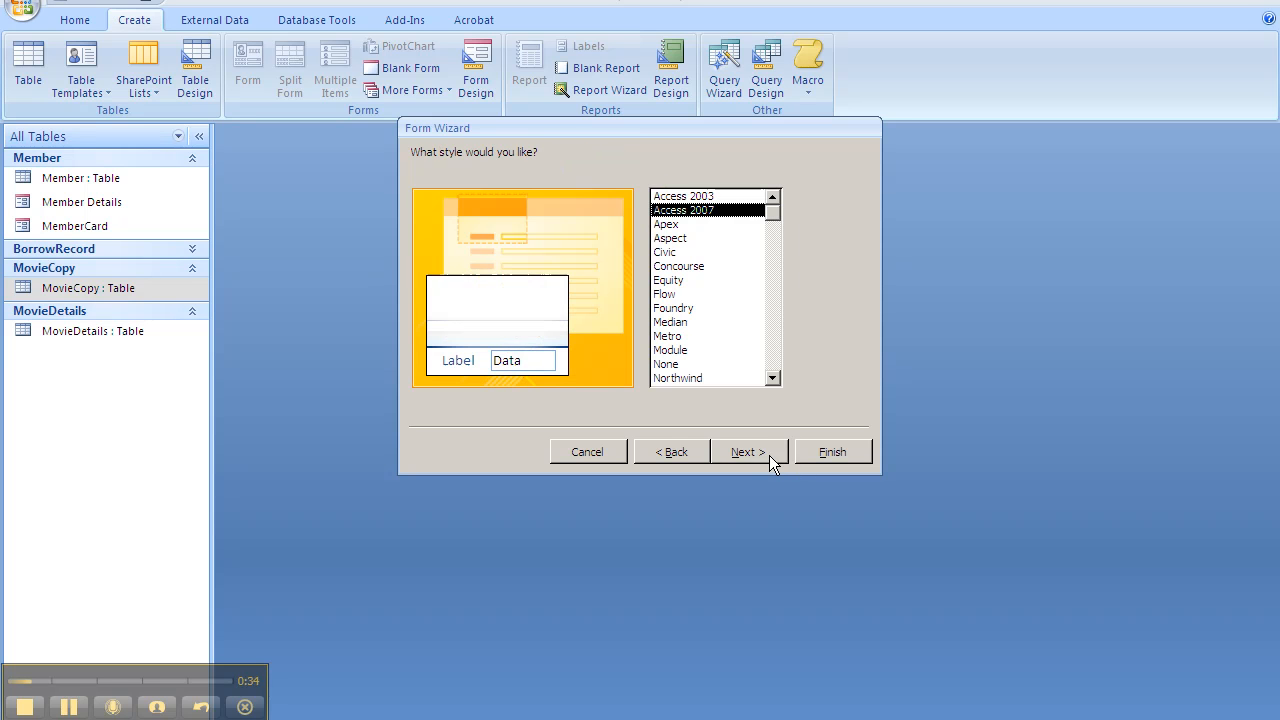
pyautogui.click(745, 197)
pyautogui.click(745, 456)
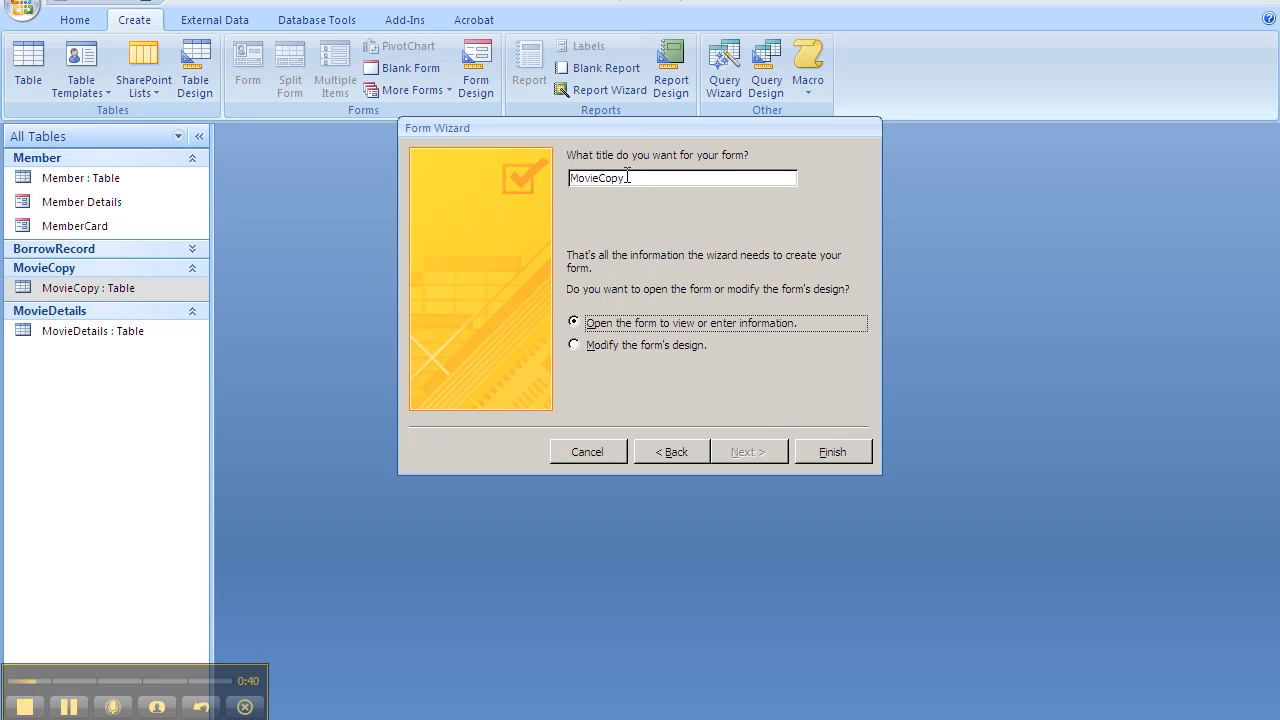
# - Title the form Movie Copies and finish the wizard, opening the form for data entry
pyautogui.moveTo(623, 177); pyautogui.dragTo(491, 177)
pyautogui.write('Movies')
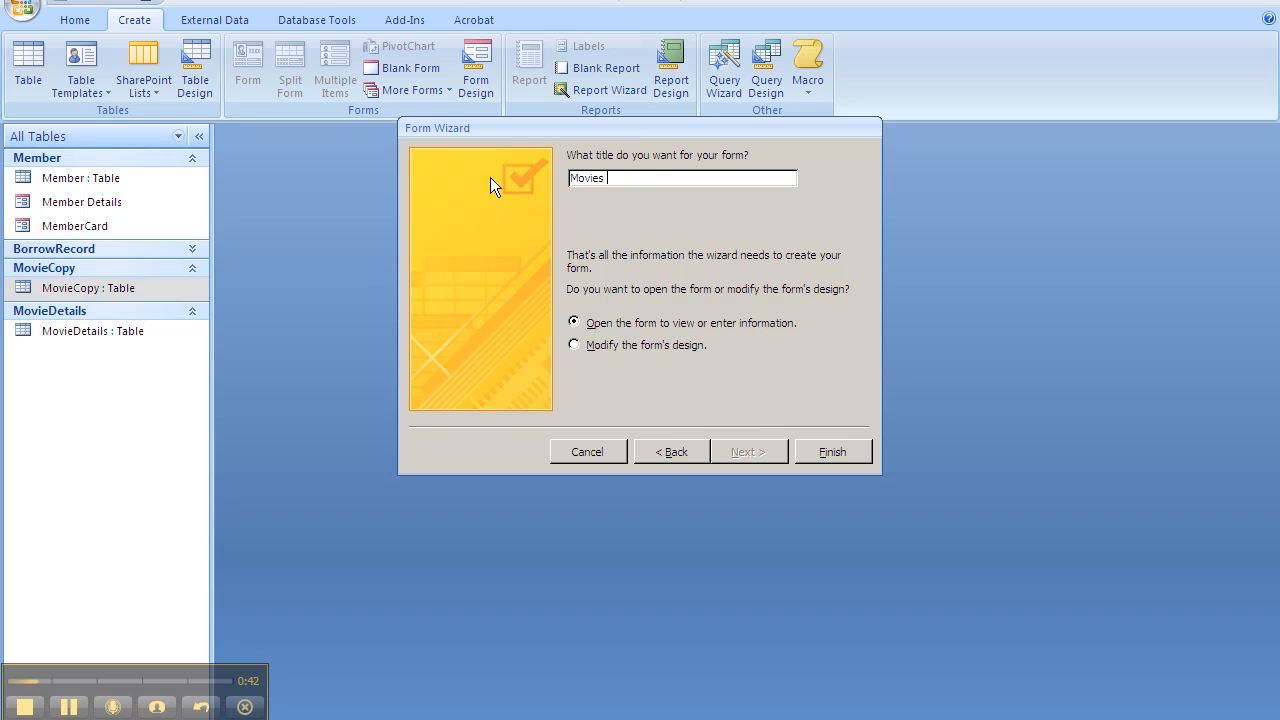
pyautogui.press('BackSpace')
pyautogui.write('Copie')
pyautogui.write('d')
pyautogui.click(848, 451)
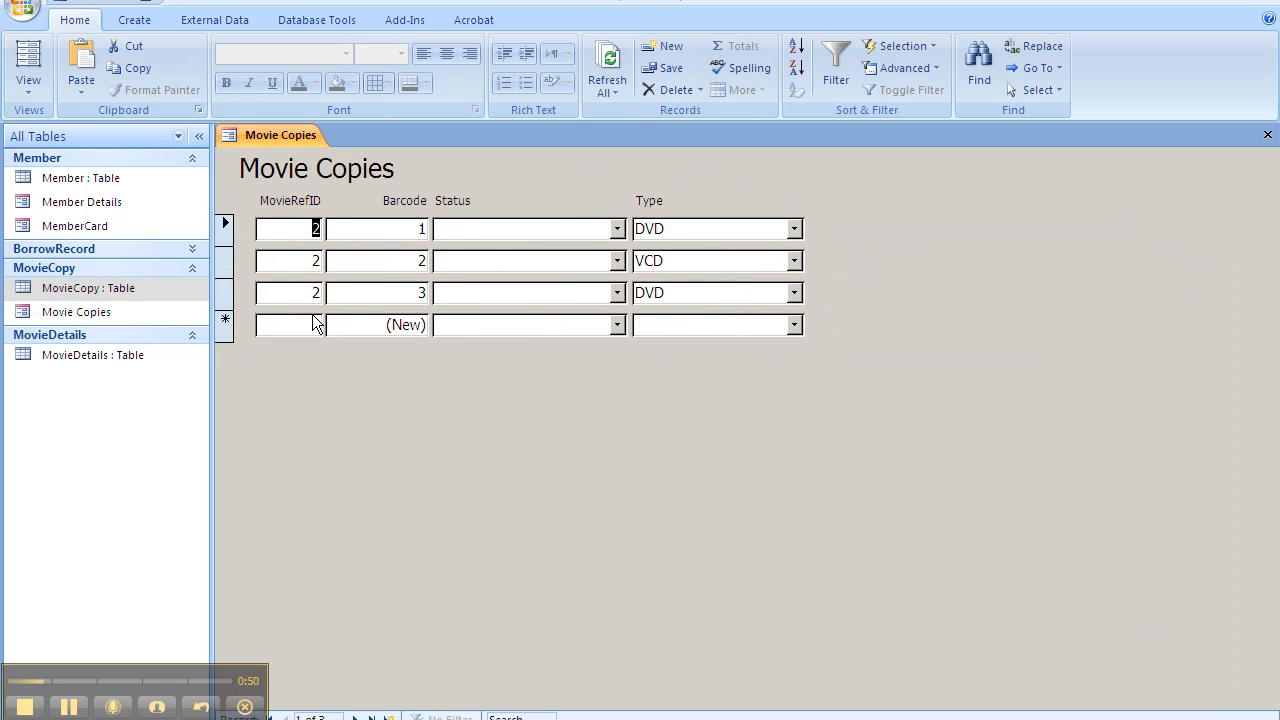
# - Switch the form to Design View and delete the Movie Copies title label from the form header
pyautogui.click(28, 80)
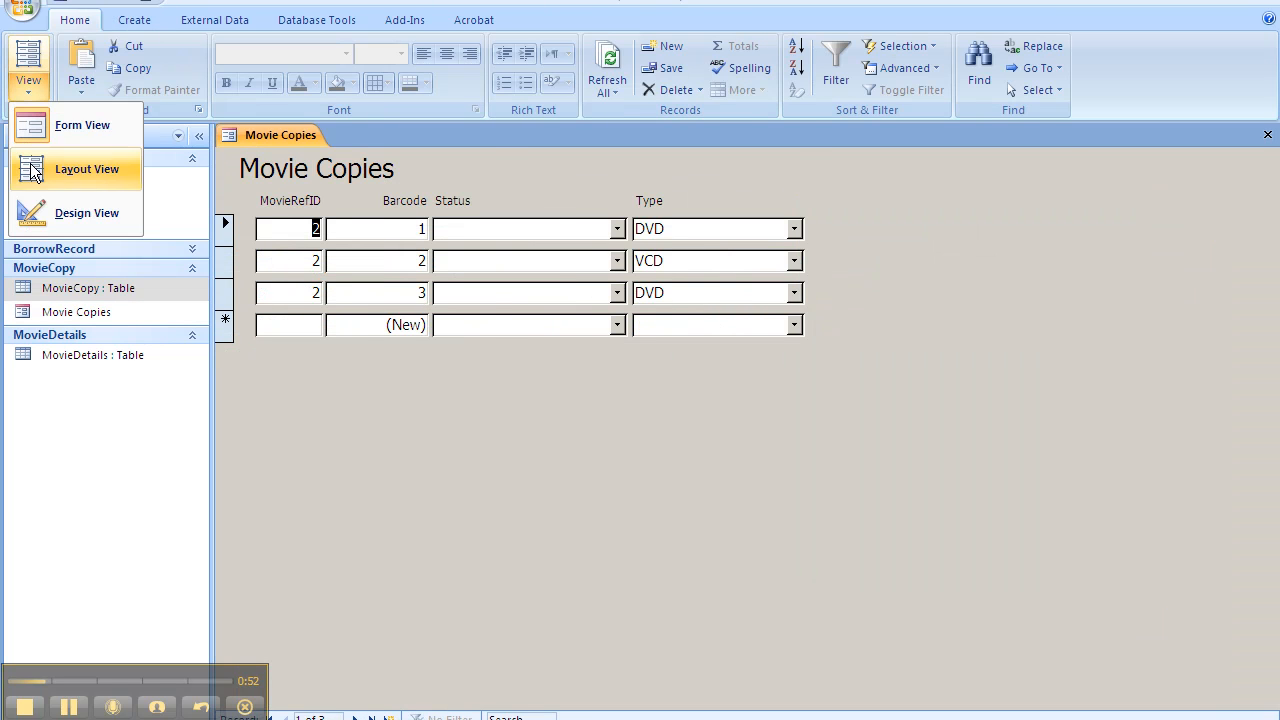
pyautogui.click(34, 213)
pyautogui.click(350, 220)
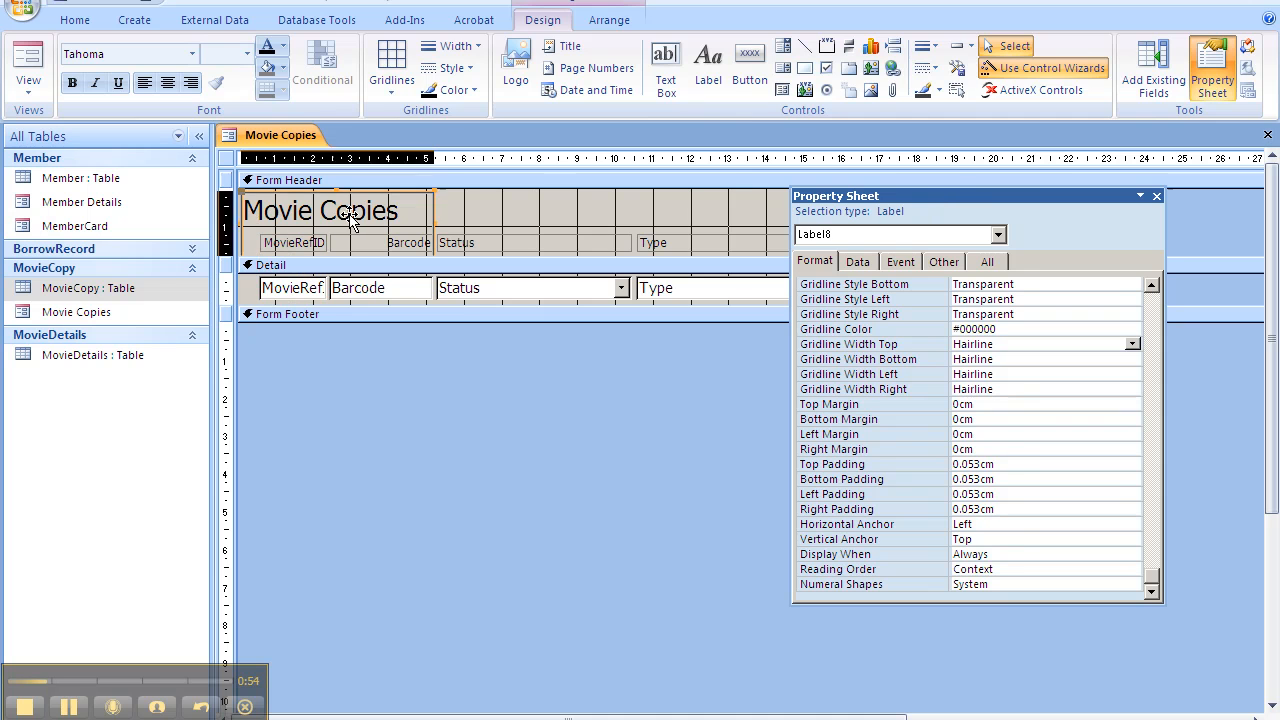
pyautogui.press('Delete')
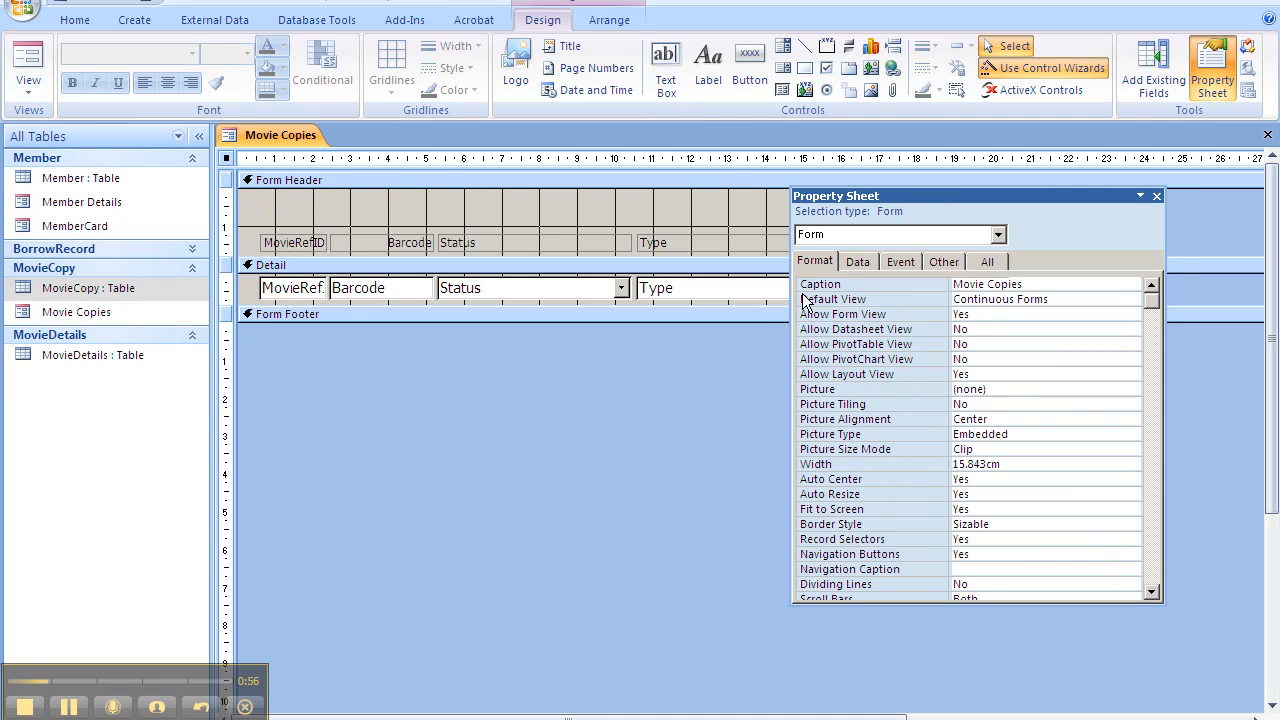
# - Move the MovieRefID, Barcode, Status and Type labels together up to the top of the form header
pyautogui.moveTo(912, 204); pyautogui.dragTo(927, 335)
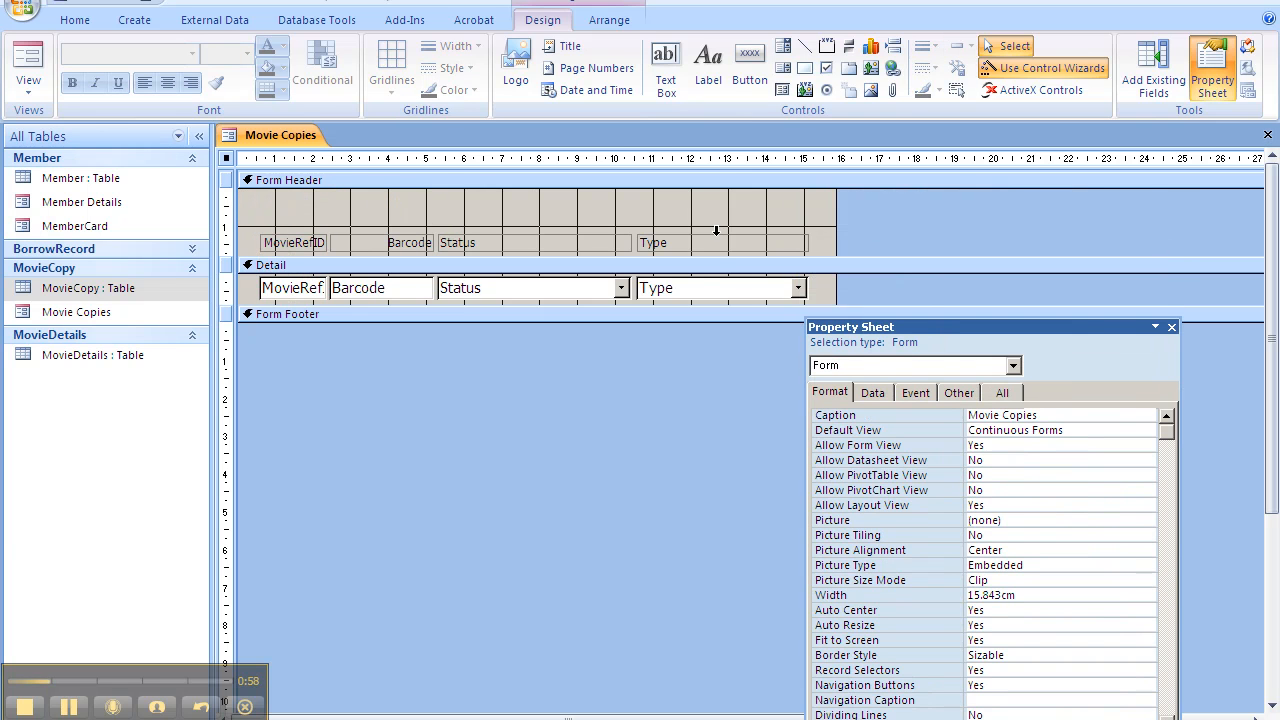
pyautogui.click(660, 245)
pyautogui.keyDown('shift'); pyautogui.click(563, 245); pyautogui.keyUp('shift')
pyautogui.keyDown('shift'); pyautogui.click(388, 247); pyautogui.keyUp('shift')
pyautogui.click(314, 243)
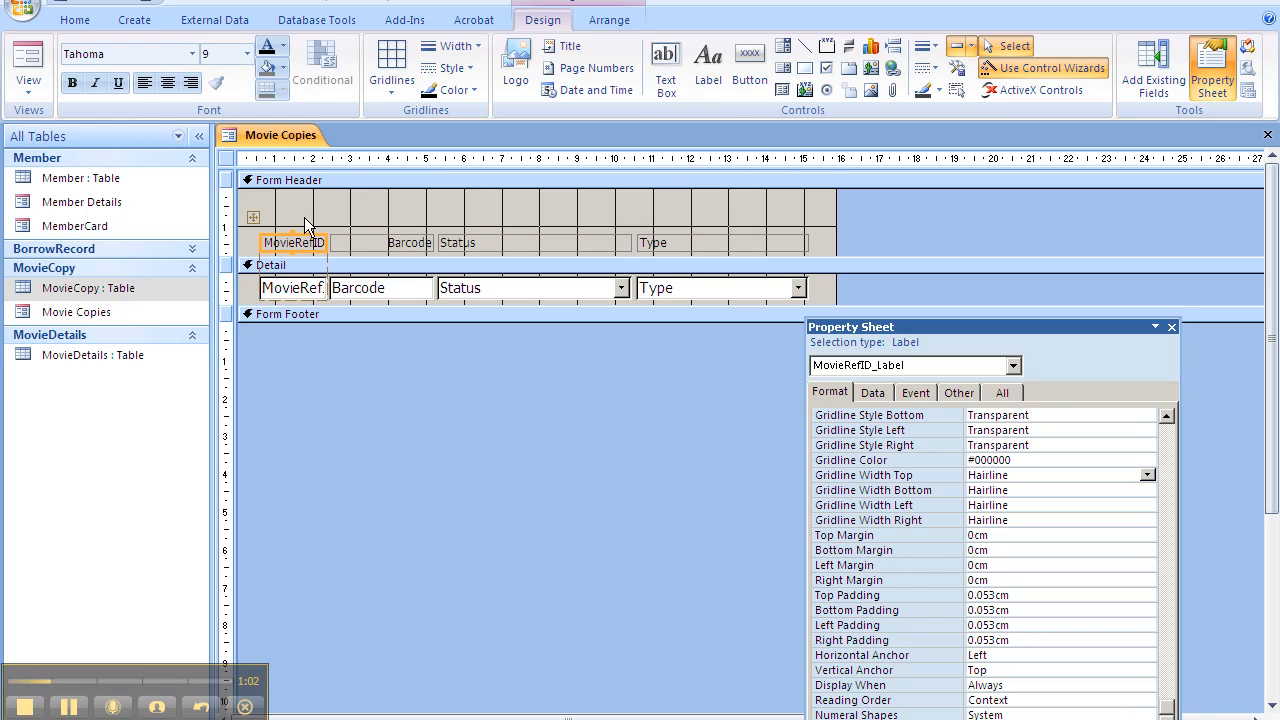
pyautogui.click(374, 243)
pyautogui.moveTo(819, 250); pyautogui.dragTo(322, 202)
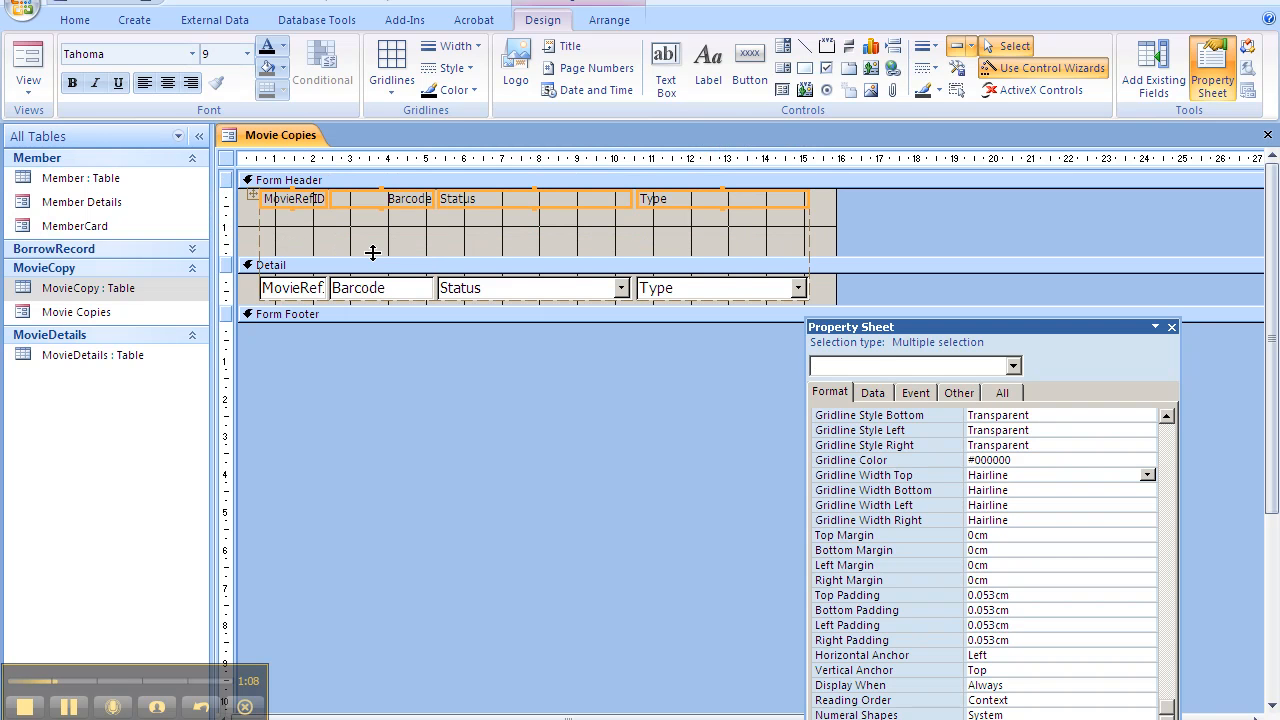
# - Reduce the form header's height to fit just below the column labels and make the labels bold
pyautogui.moveTo(372, 253); pyautogui.dragTo(371, 218)
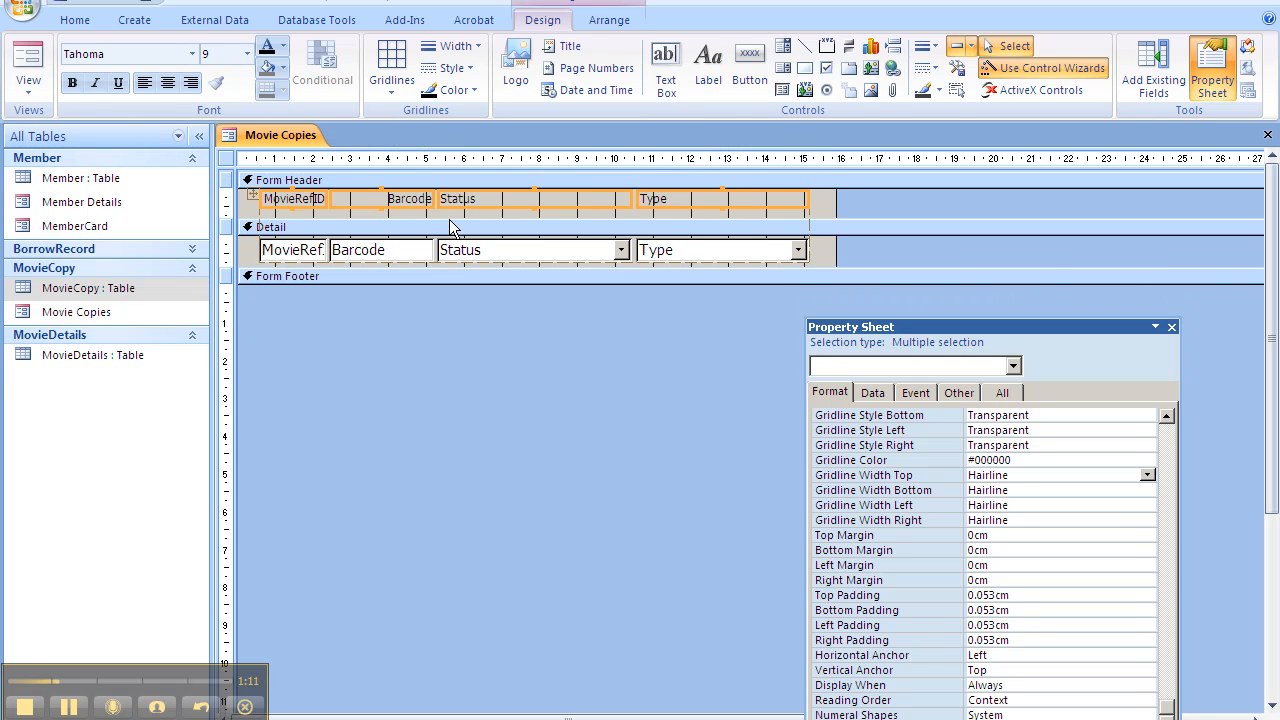
pyautogui.click(70, 85)
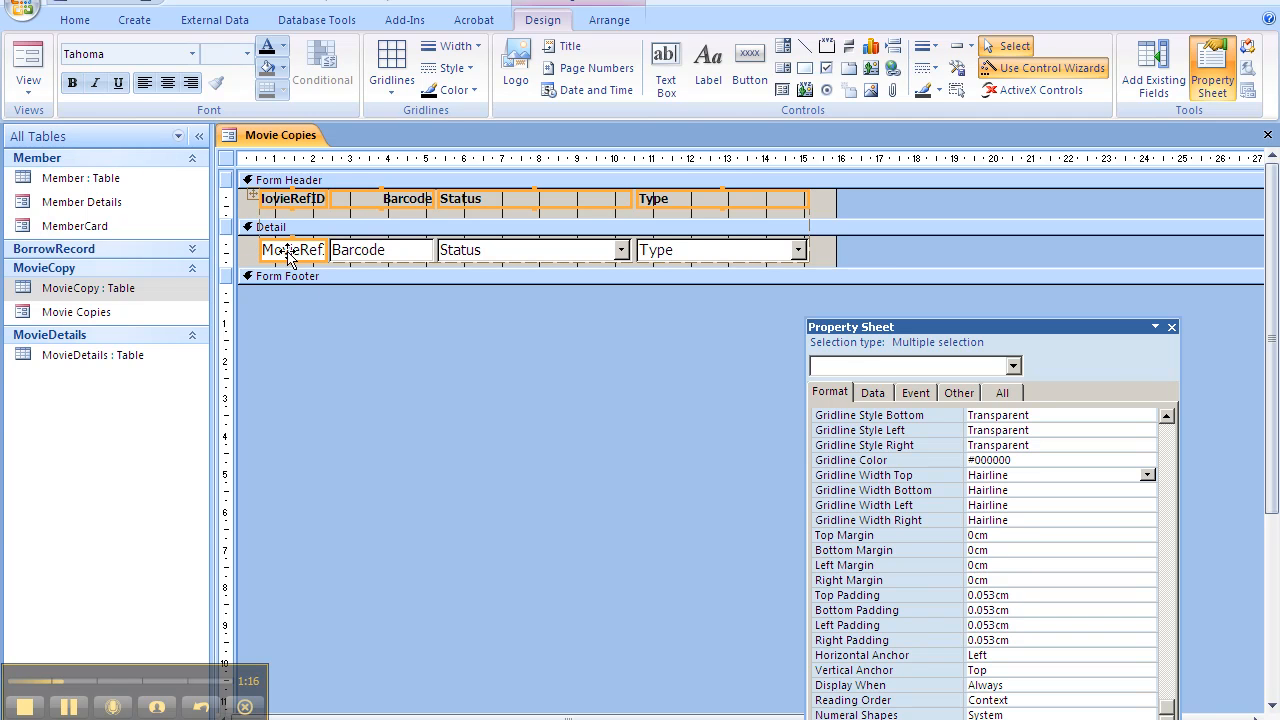
pyautogui.click(252, 265)
# - Set Visible to No for both the MovieRefID text box and its header label, and preview the form in Form View
pyautogui.click(285, 255)
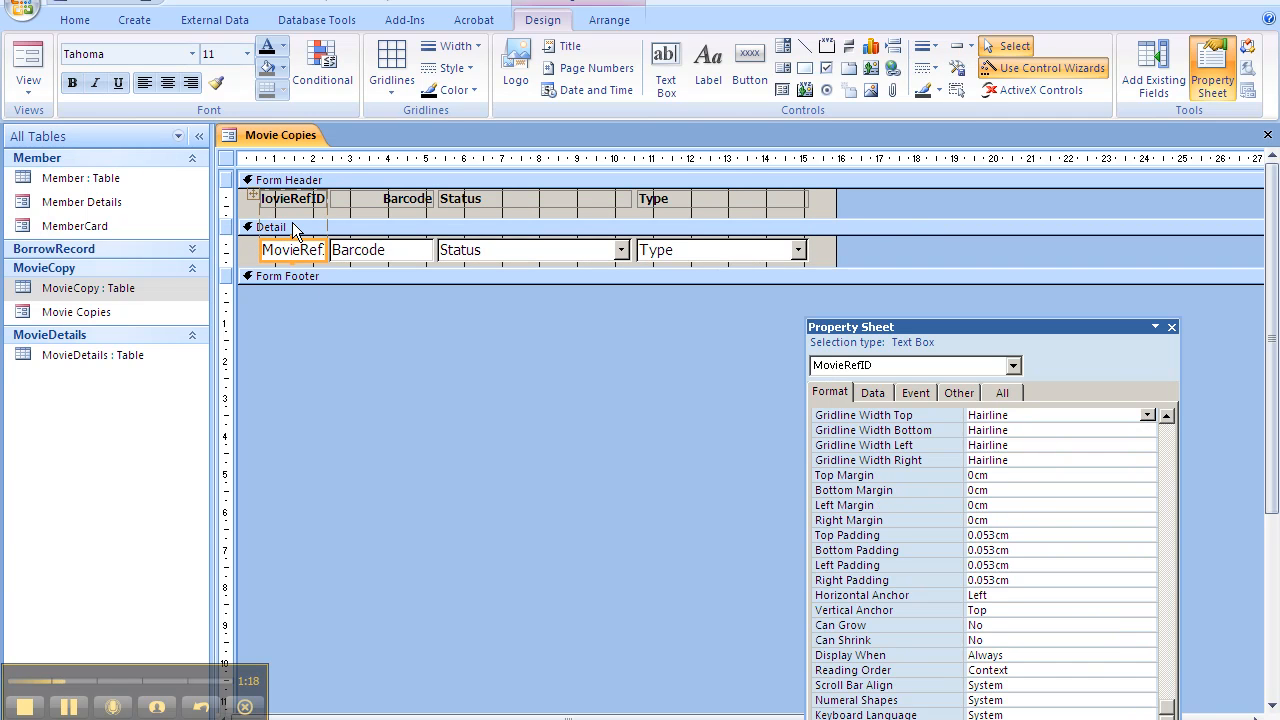
pyautogui.keyDown('shift'); pyautogui.click(295, 198); pyautogui.keyUp('shift')
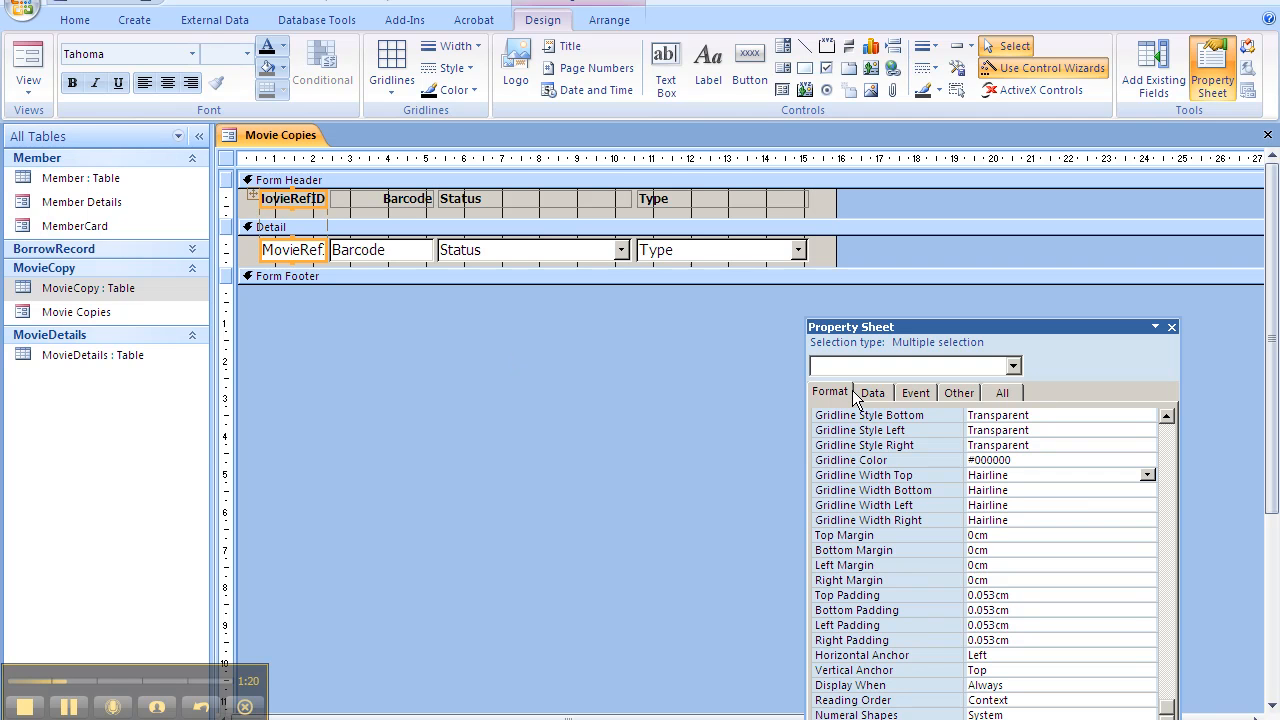
pyautogui.click(995, 397)
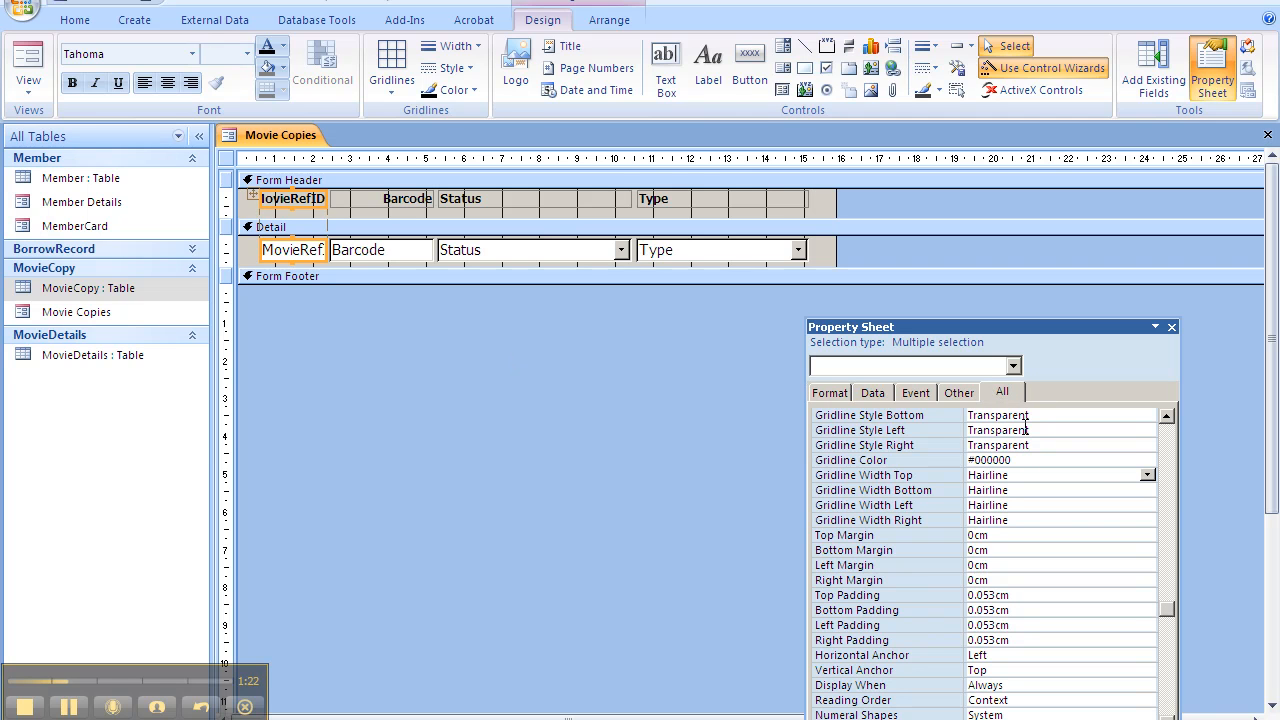
pyautogui.moveTo(1169, 605); pyautogui.dragTo(1039, 396)
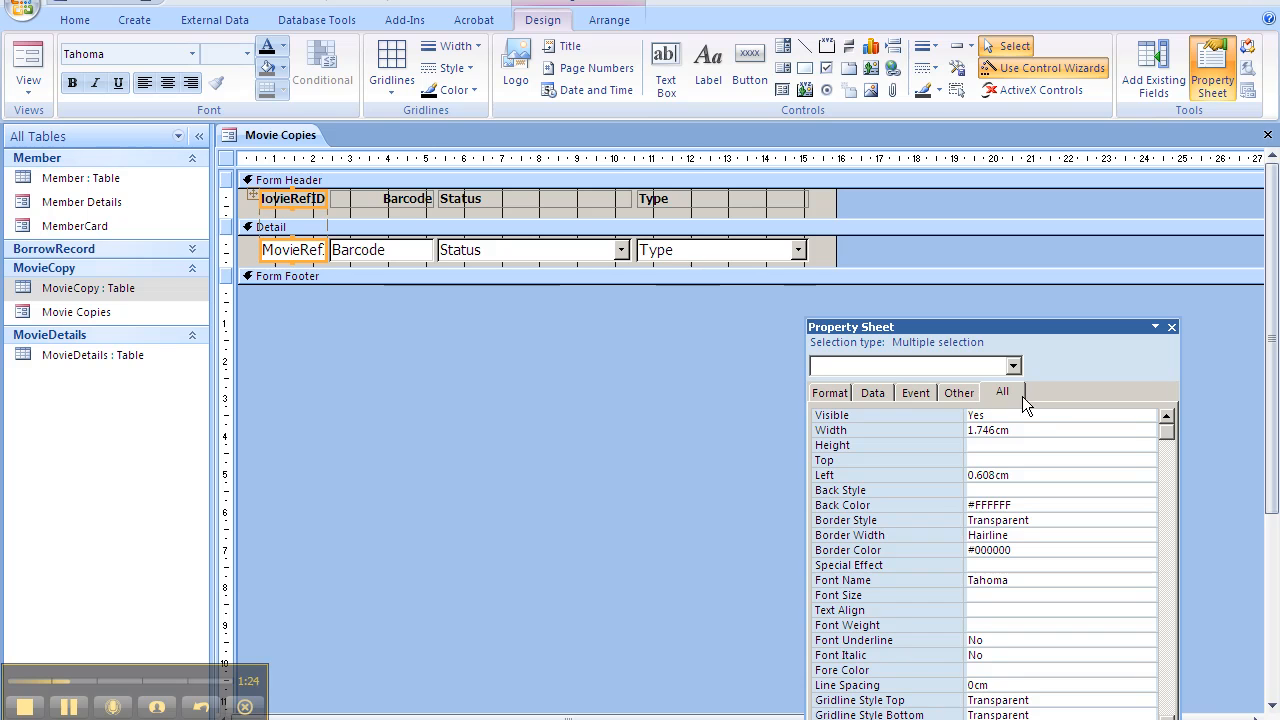
pyautogui.doubleClick(990, 414)
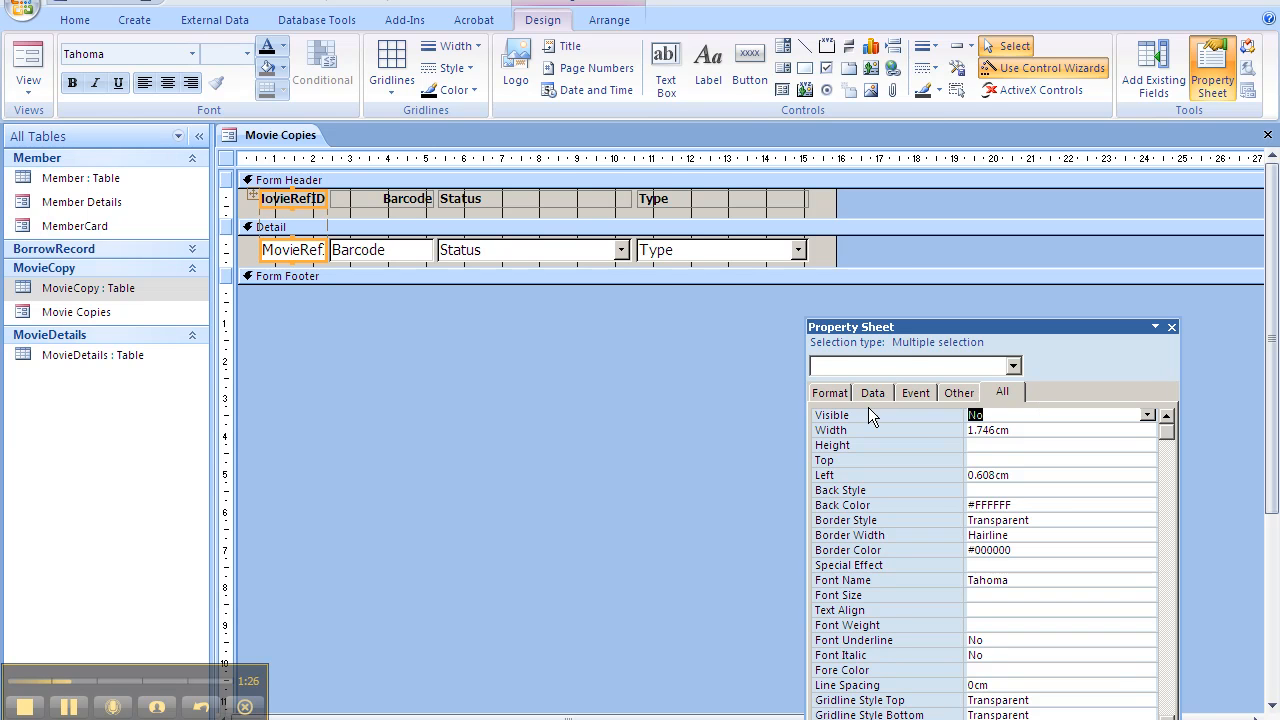
pyautogui.click(530, 318)
pyautogui.click(32, 66)
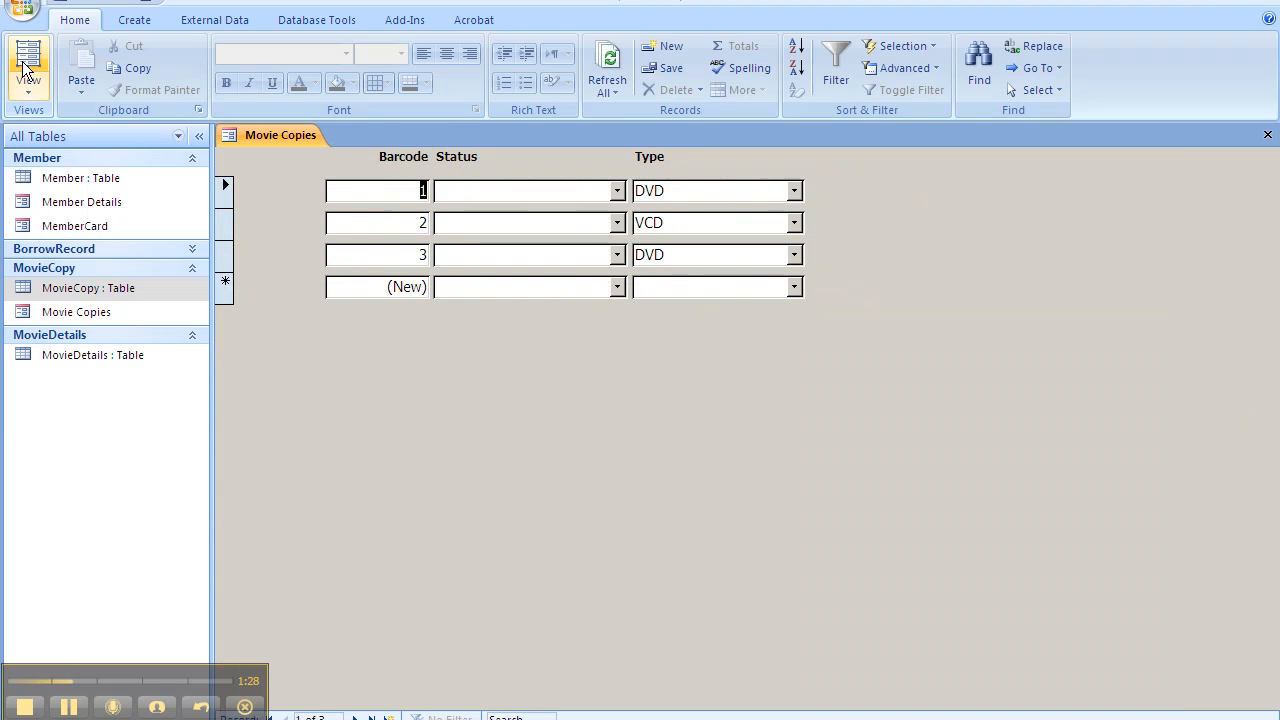
# - In Design View, narrow the hidden MovieRefID column to about 0.5 cm and reduce the form's width to about 15 cm
pyautogui.click(31, 66)
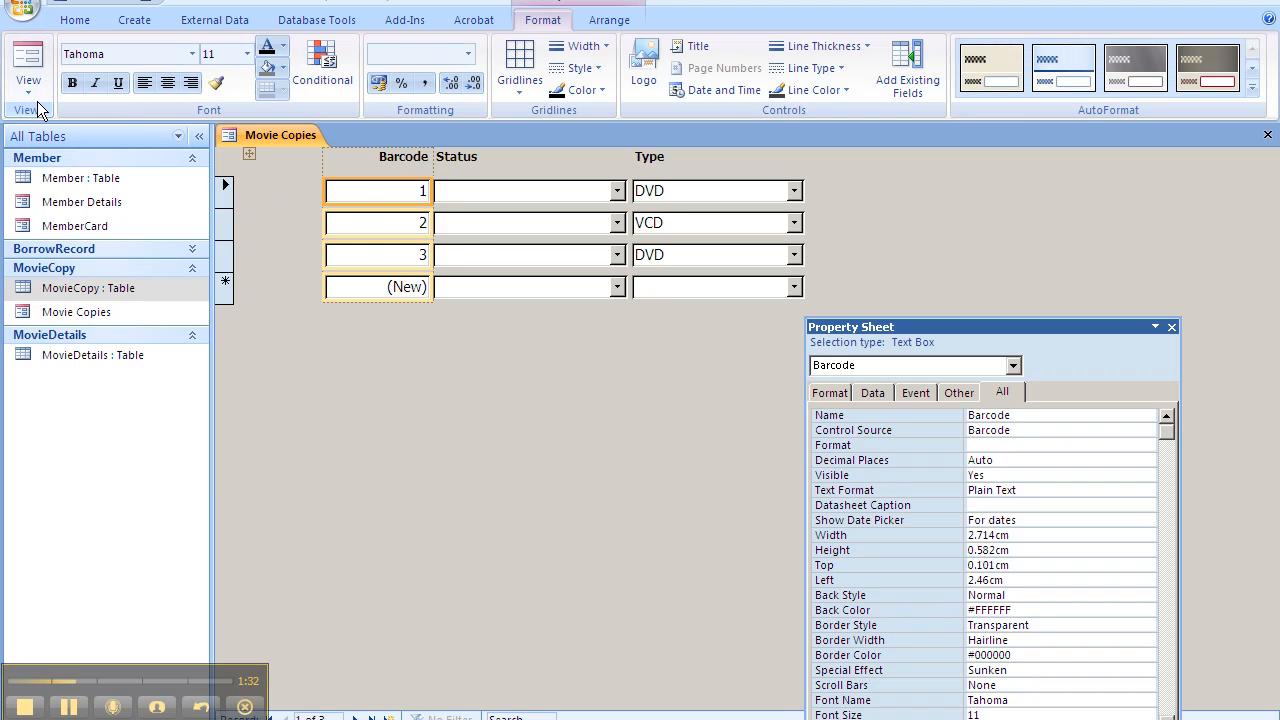
pyautogui.click(29, 94)
pyautogui.click(50, 212)
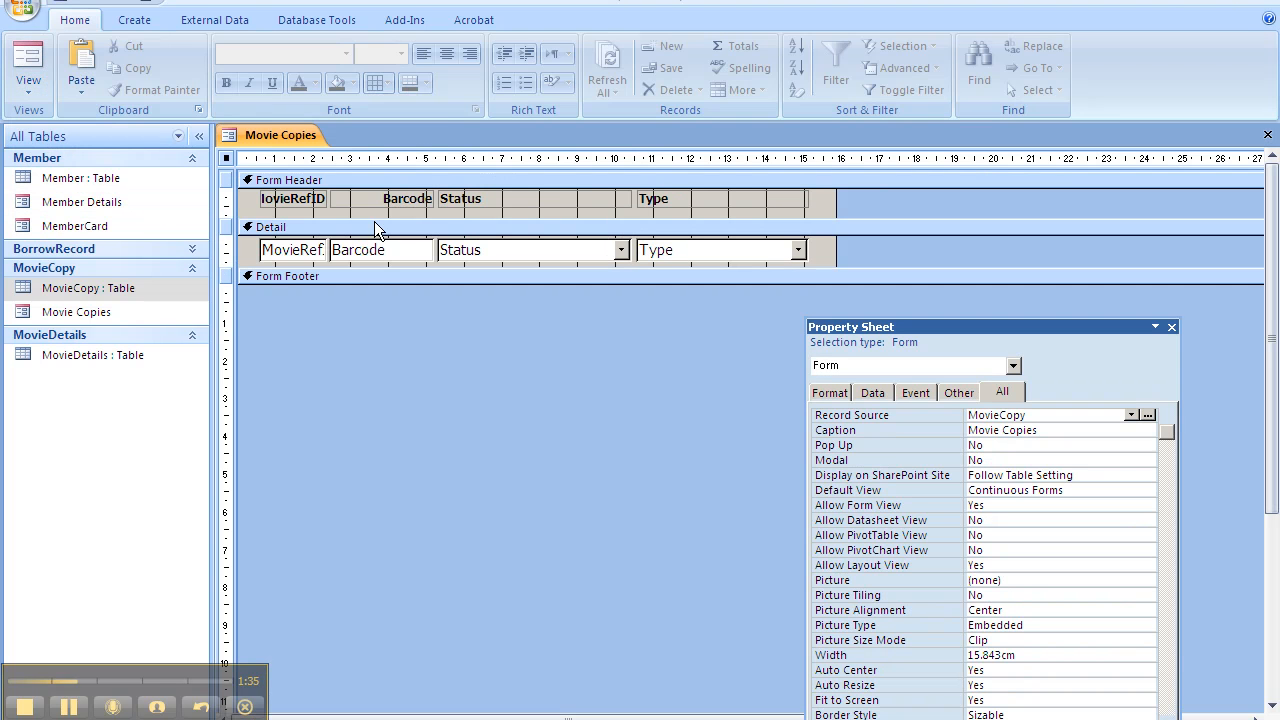
pyautogui.click(312, 250)
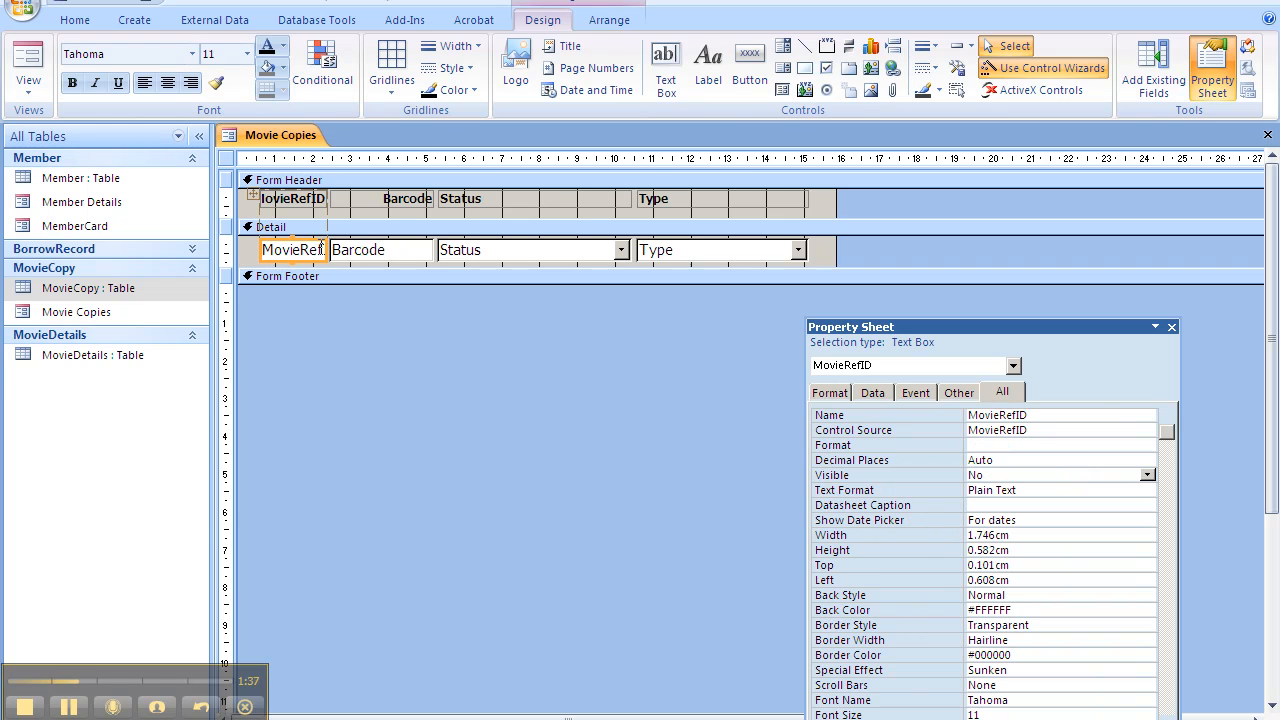
pyautogui.moveTo(322, 250); pyautogui.dragTo(281, 250)
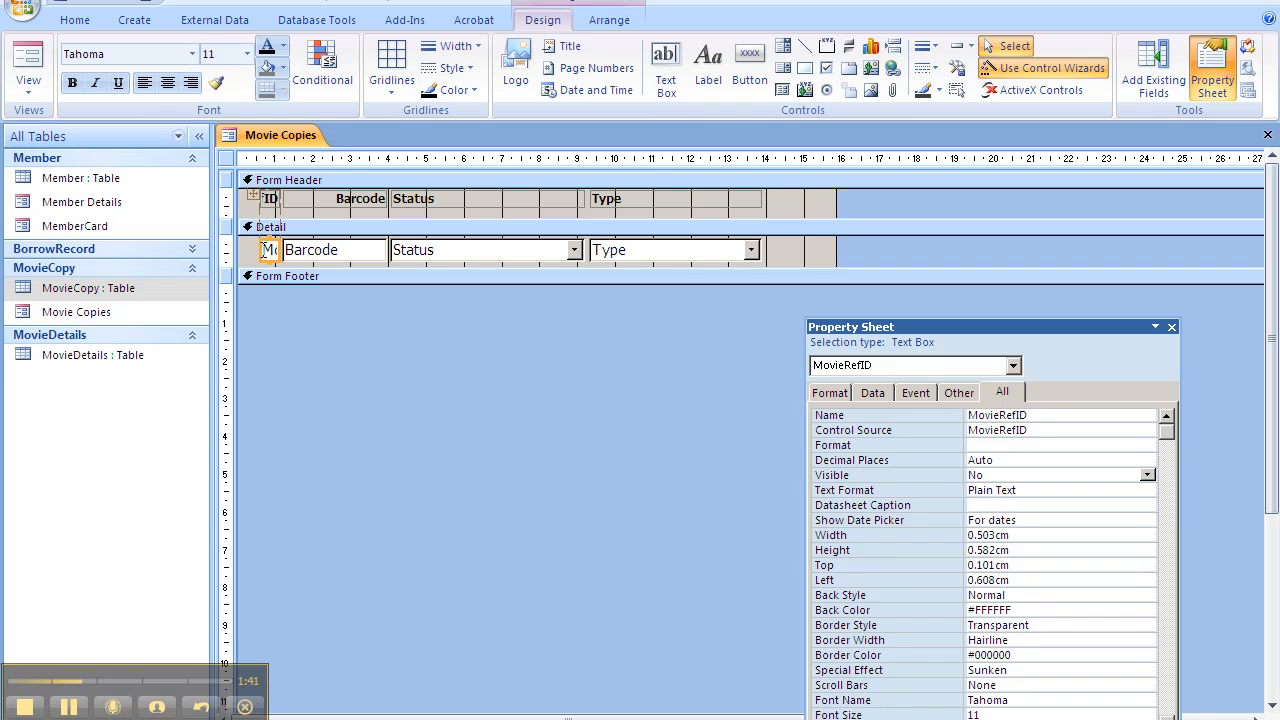
pyautogui.click(267, 255)
pyautogui.click(267, 258)
pyautogui.moveTo(838, 241); pyautogui.dragTo(797, 242)
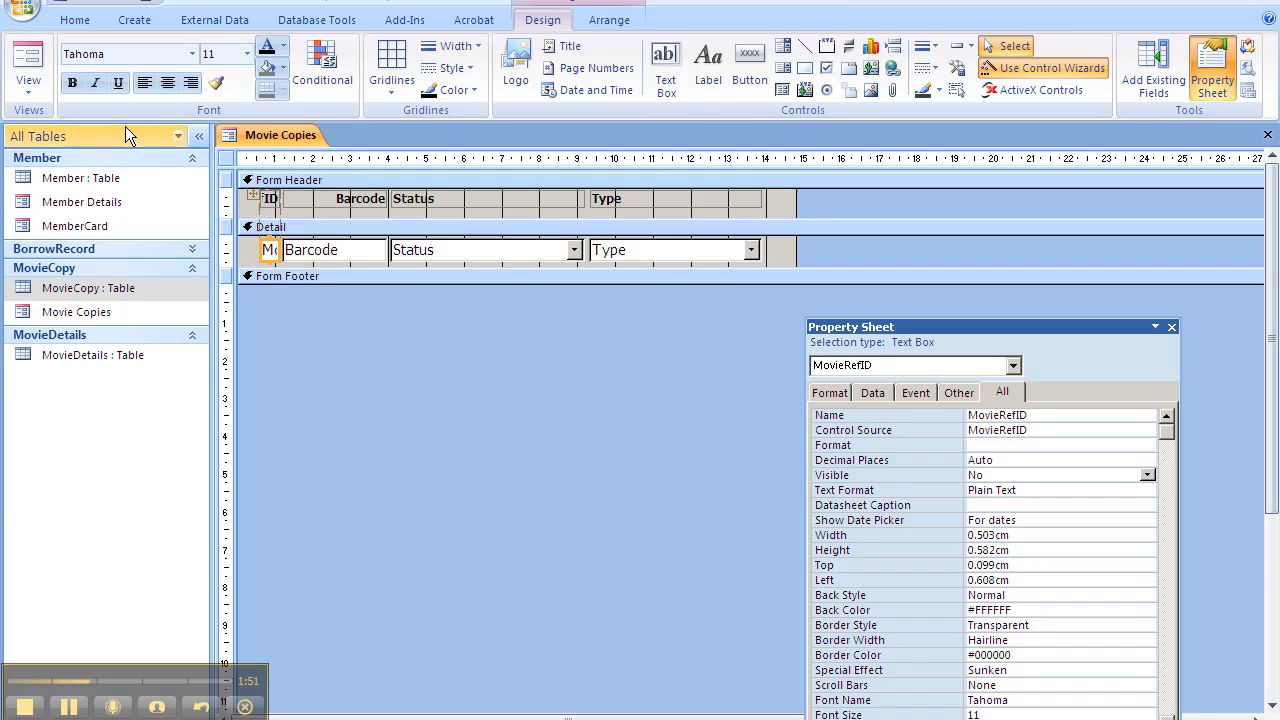
# - Preview the Movie Copies form in Form View and close it, saving the design changes
pyautogui.click(28, 58)
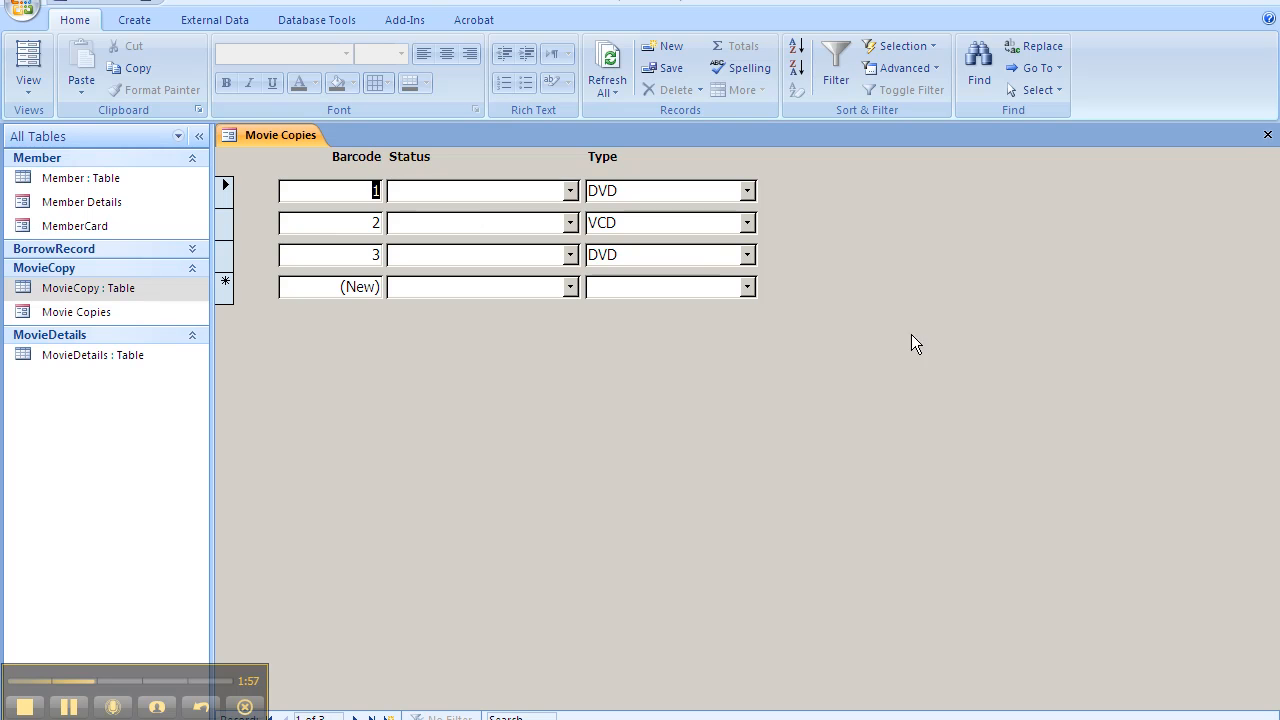
pyautogui.click(1268, 134)
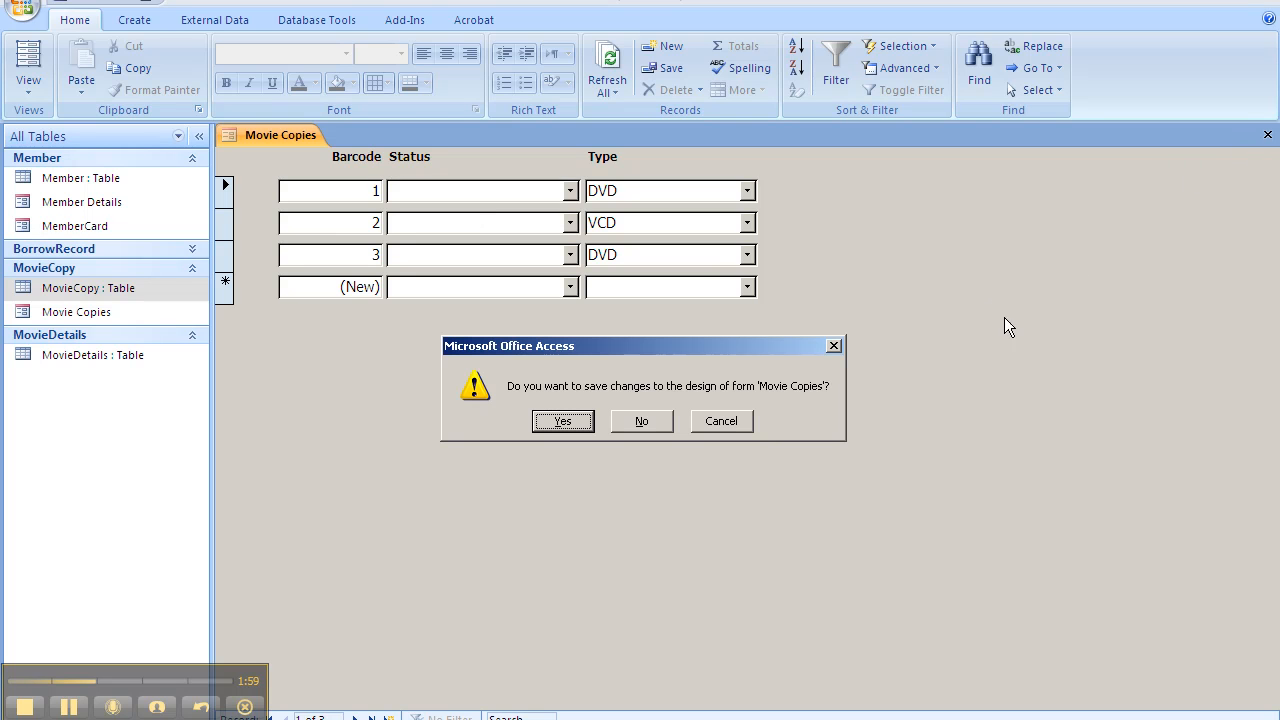
pyautogui.click(584, 423)
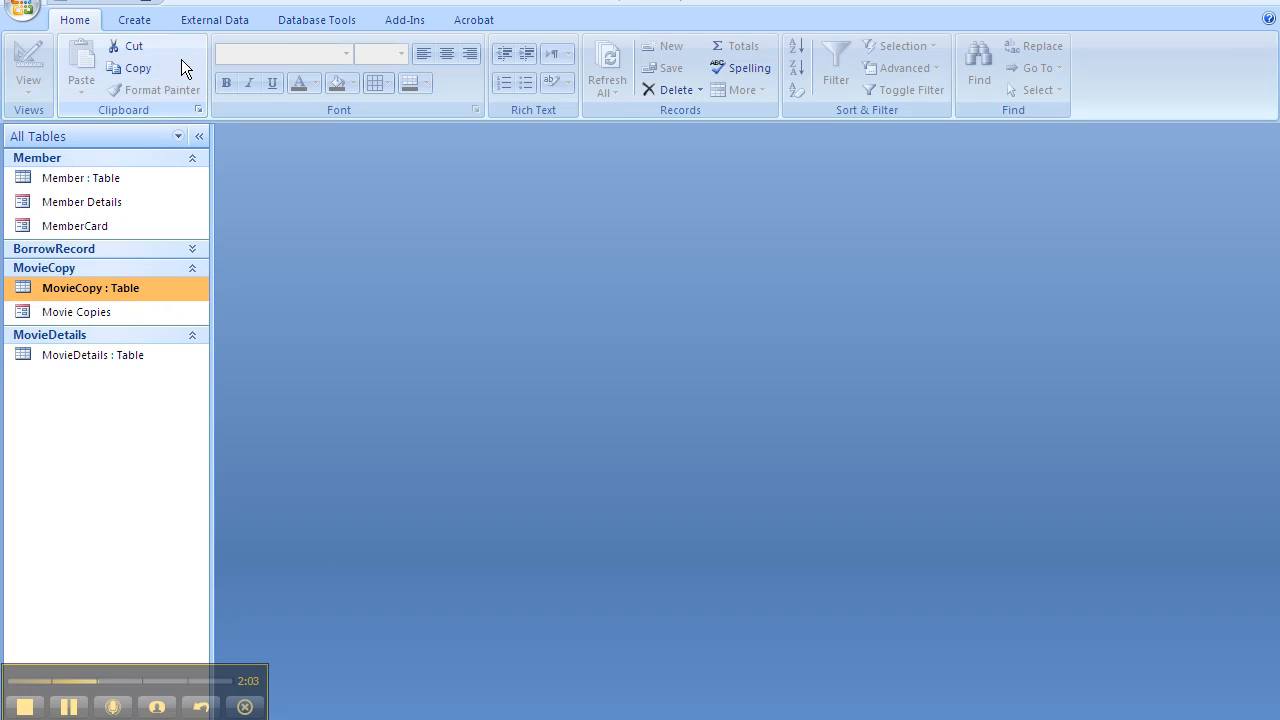
# - Start a new form with the Form Wizard and add all fields from the MovieDetails table
pyautogui.click(145, 21)
pyautogui.click(435, 89)
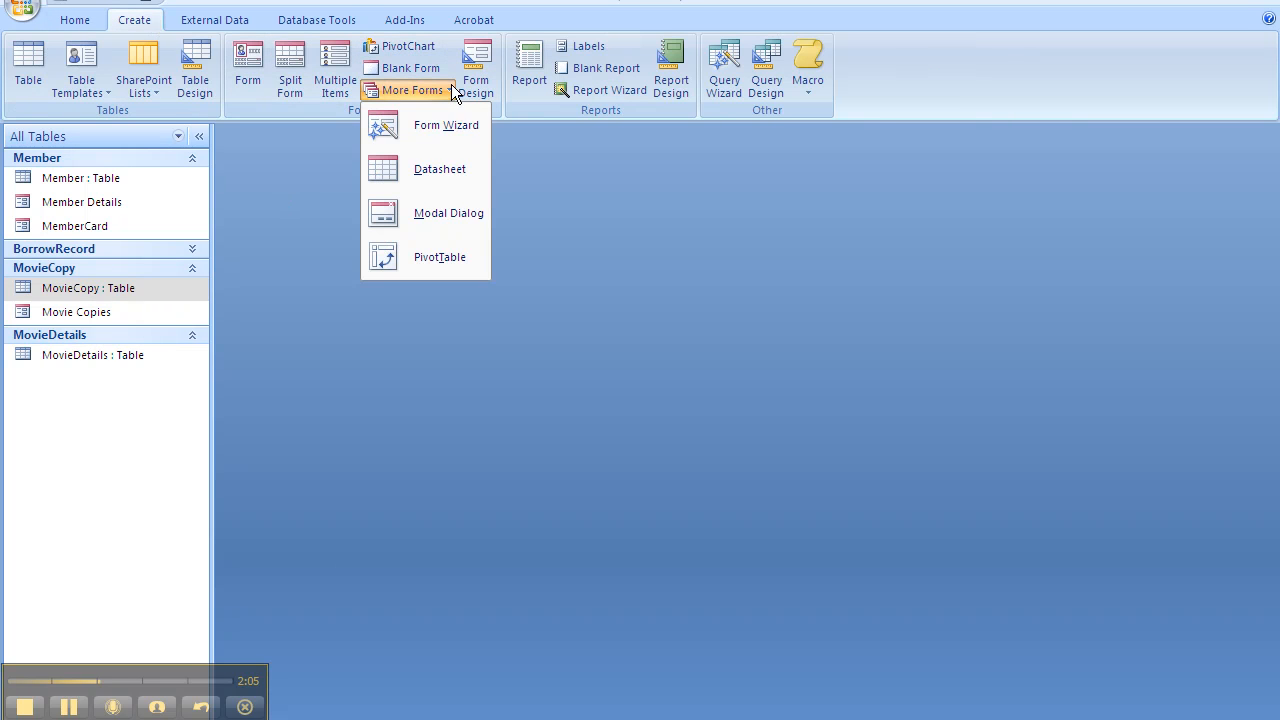
pyautogui.click(448, 128)
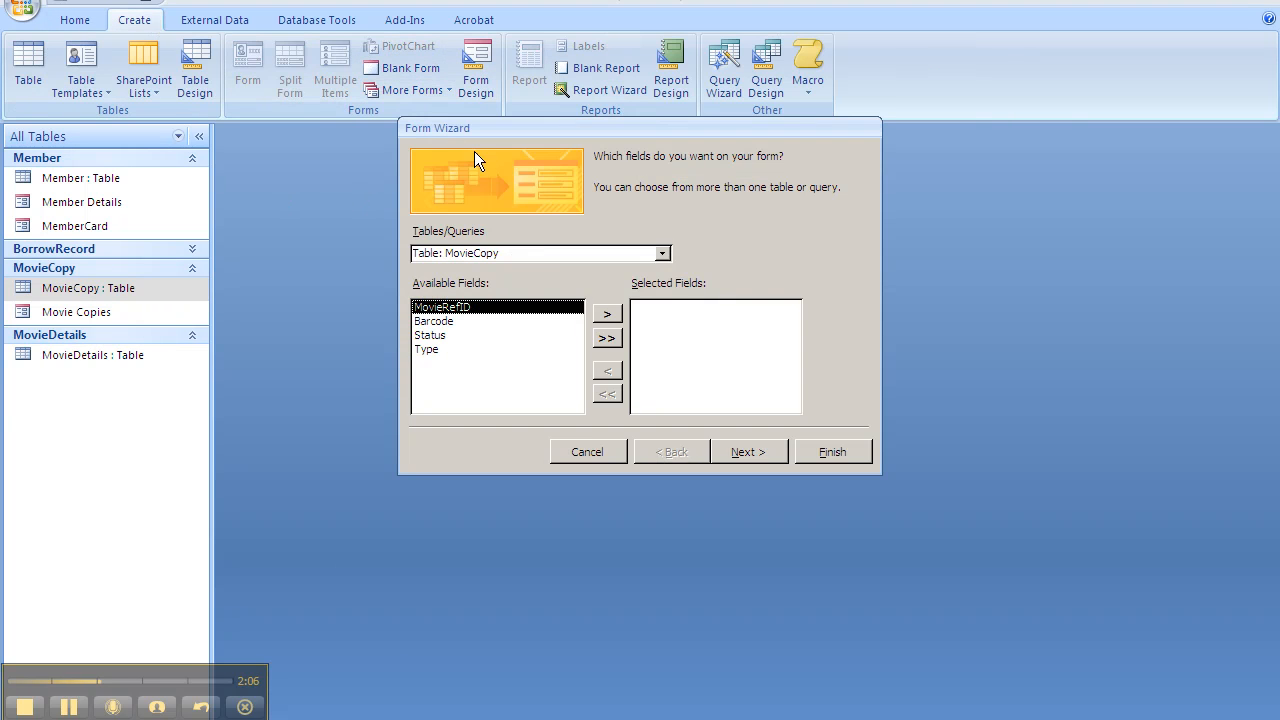
pyautogui.click(662, 253)
pyautogui.click(512, 312)
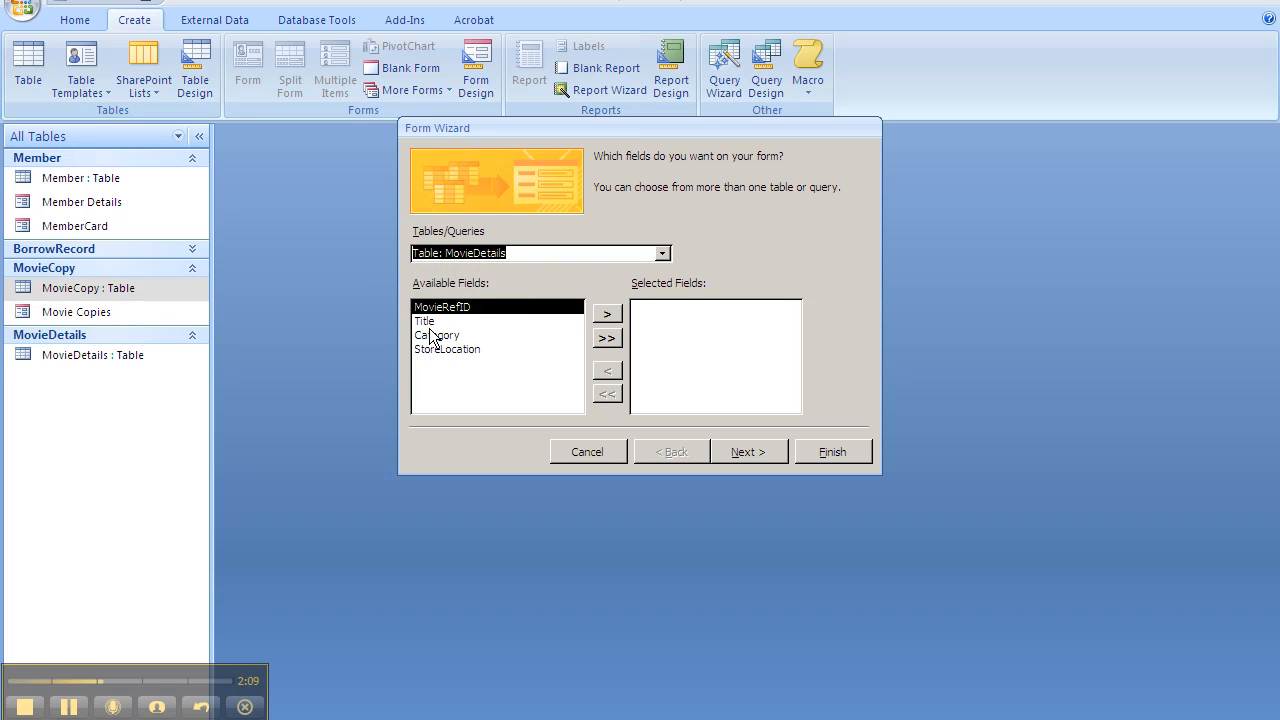
pyautogui.click(612, 339)
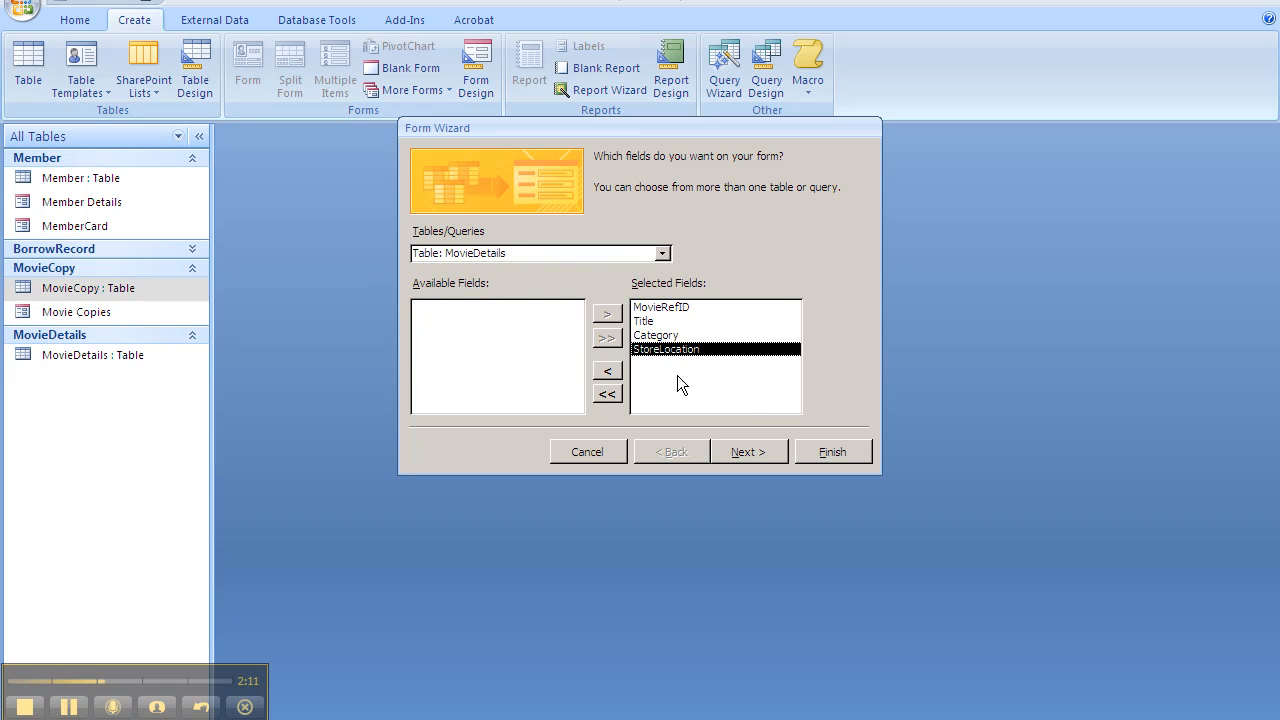
# - Choose the Columnar layout and Access 2003 style, title the form New Movies, and open it
pyautogui.click(767, 455)
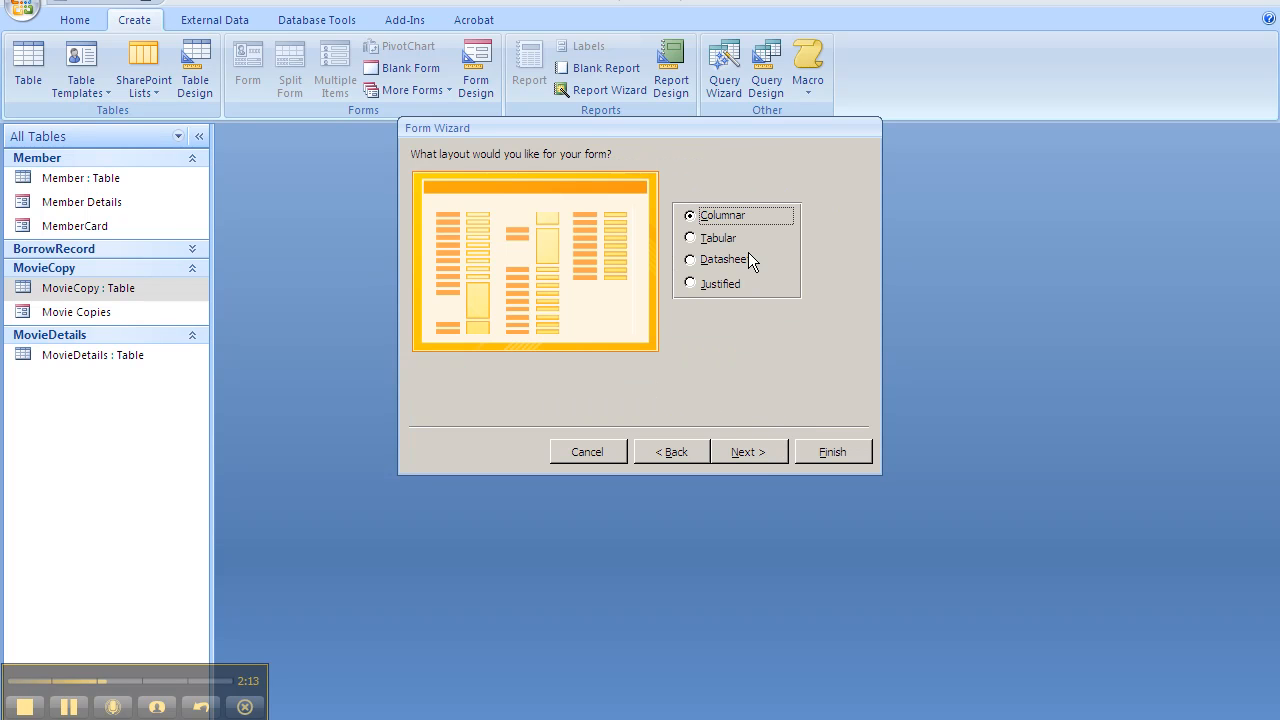
pyautogui.click(762, 454)
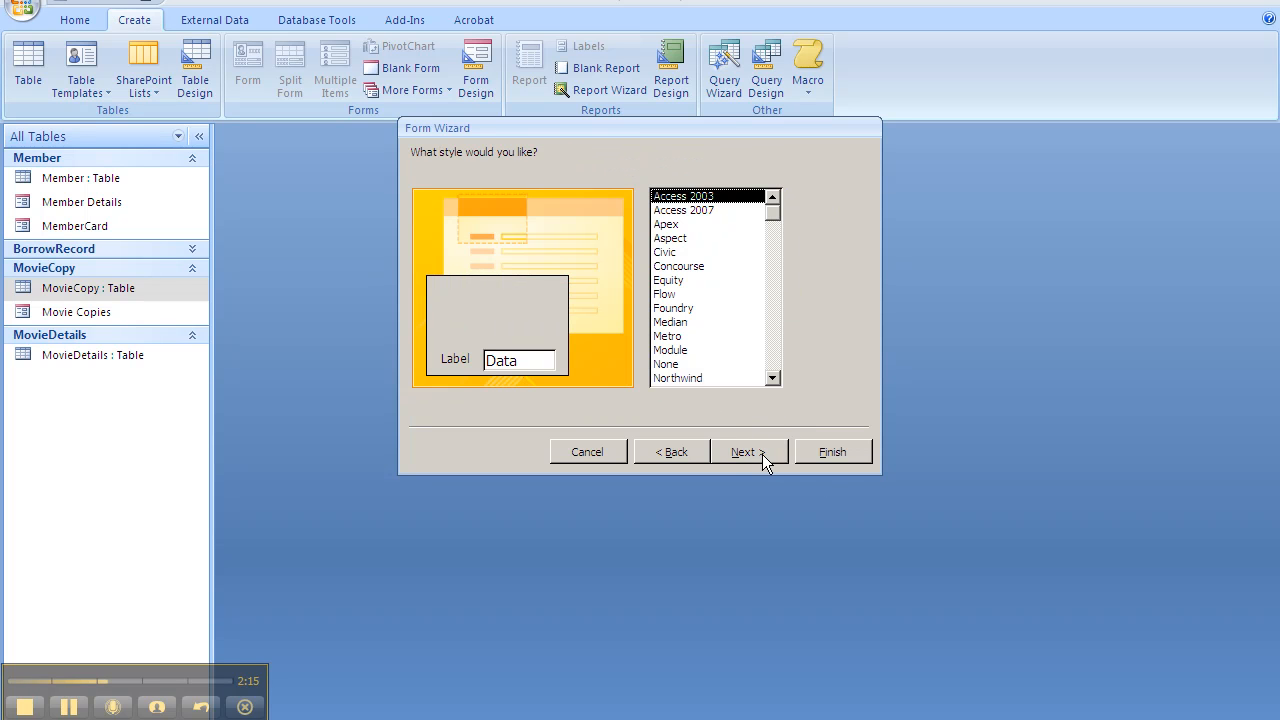
pyautogui.click(758, 456)
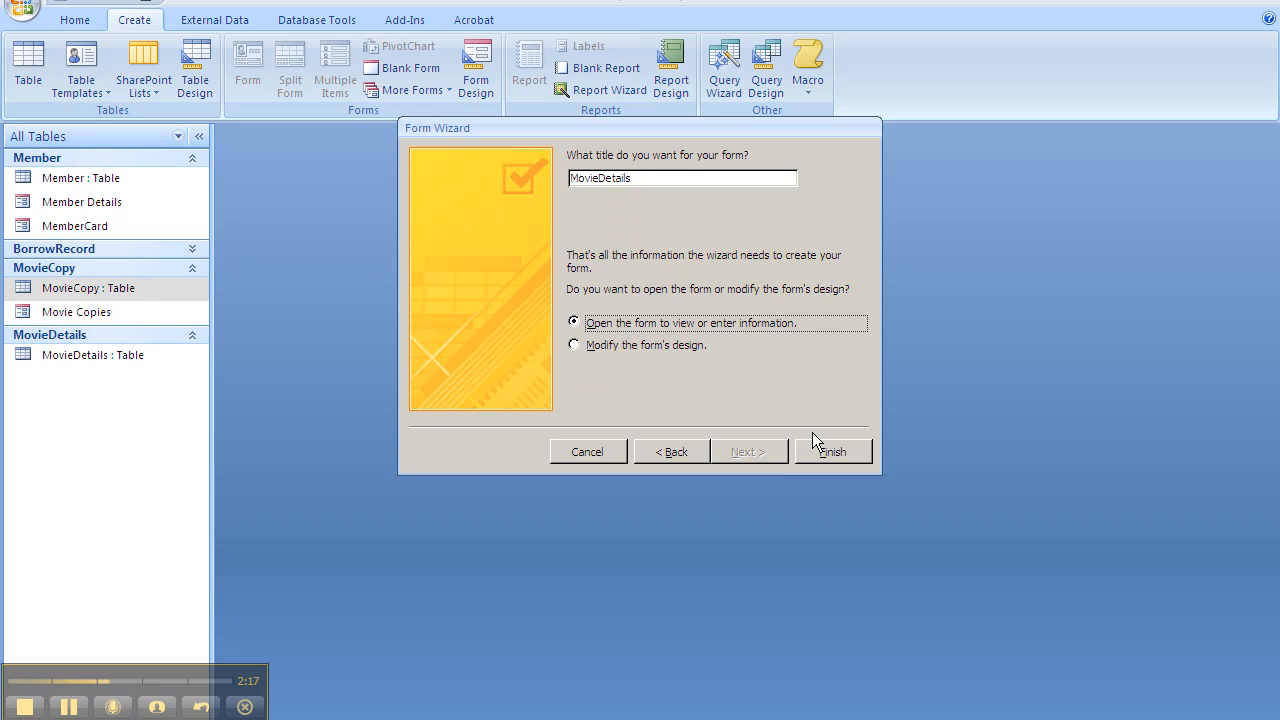
pyautogui.moveTo(643, 175); pyautogui.dragTo(491, 173)
pyautogui.write('New Movies')
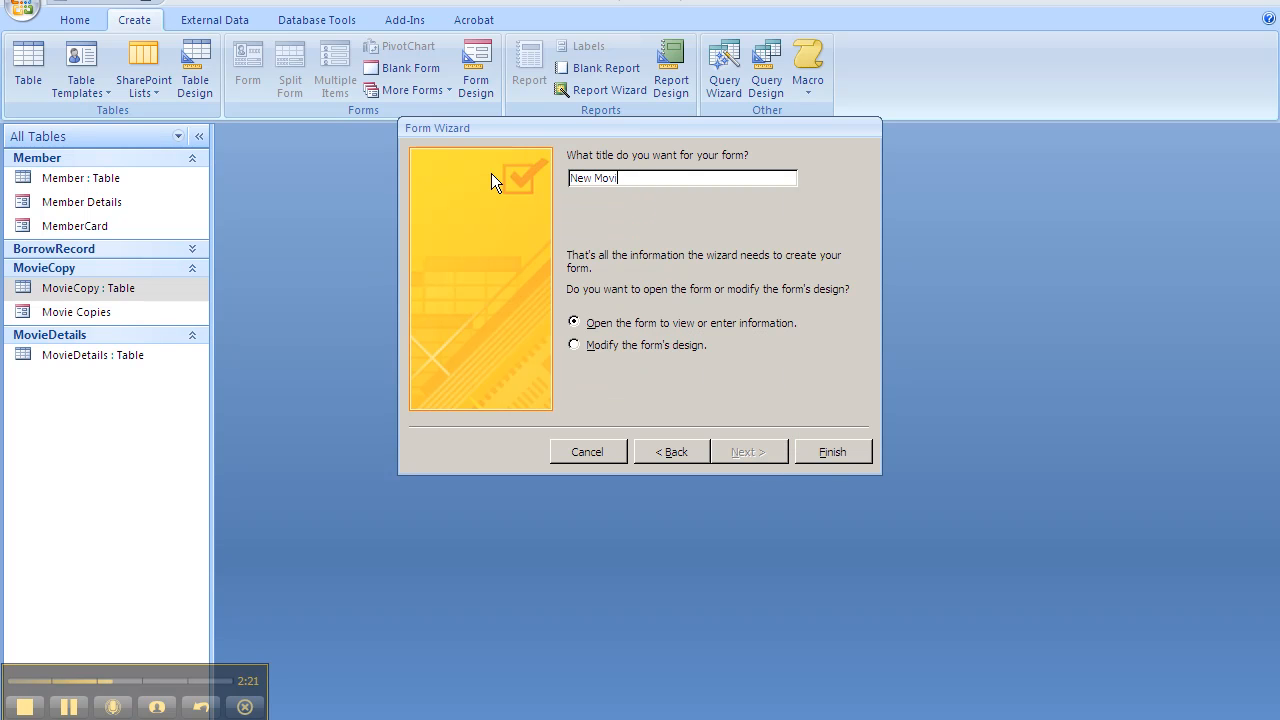
pyautogui.click(840, 455)
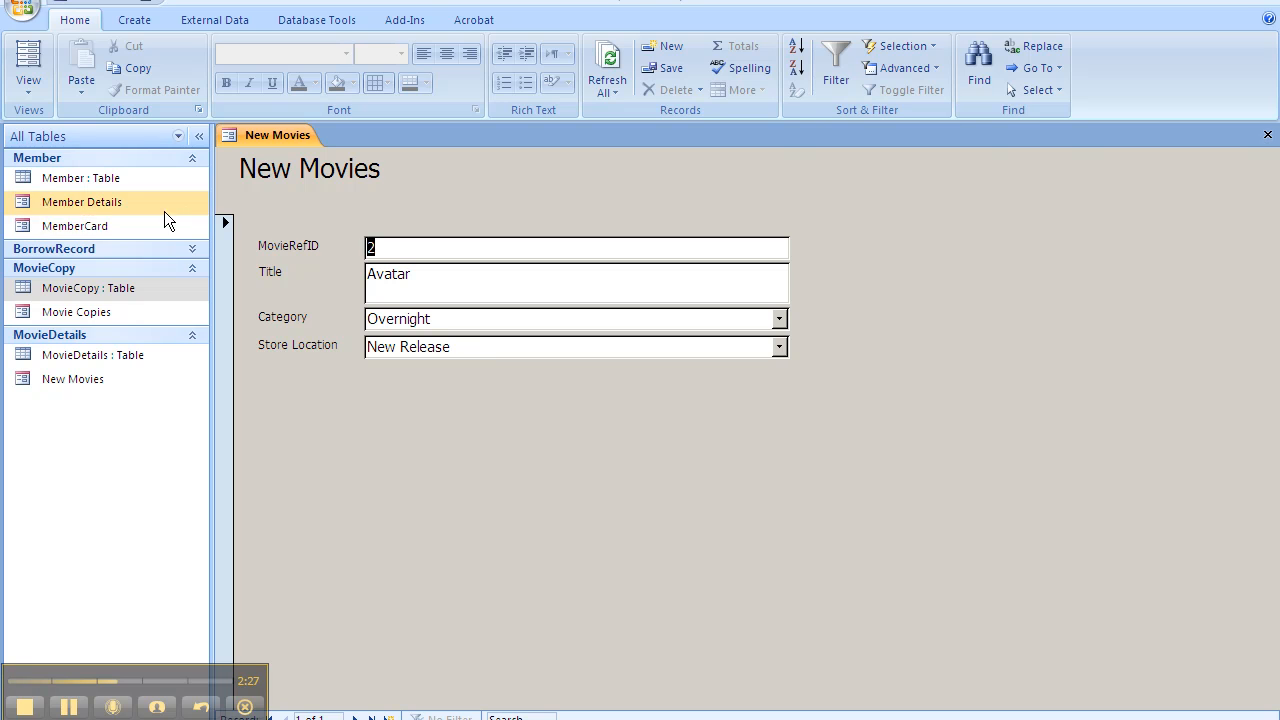
# - In Design View, set Visible to No for both the MovieRefID text box and its label
pyautogui.click(24, 95)
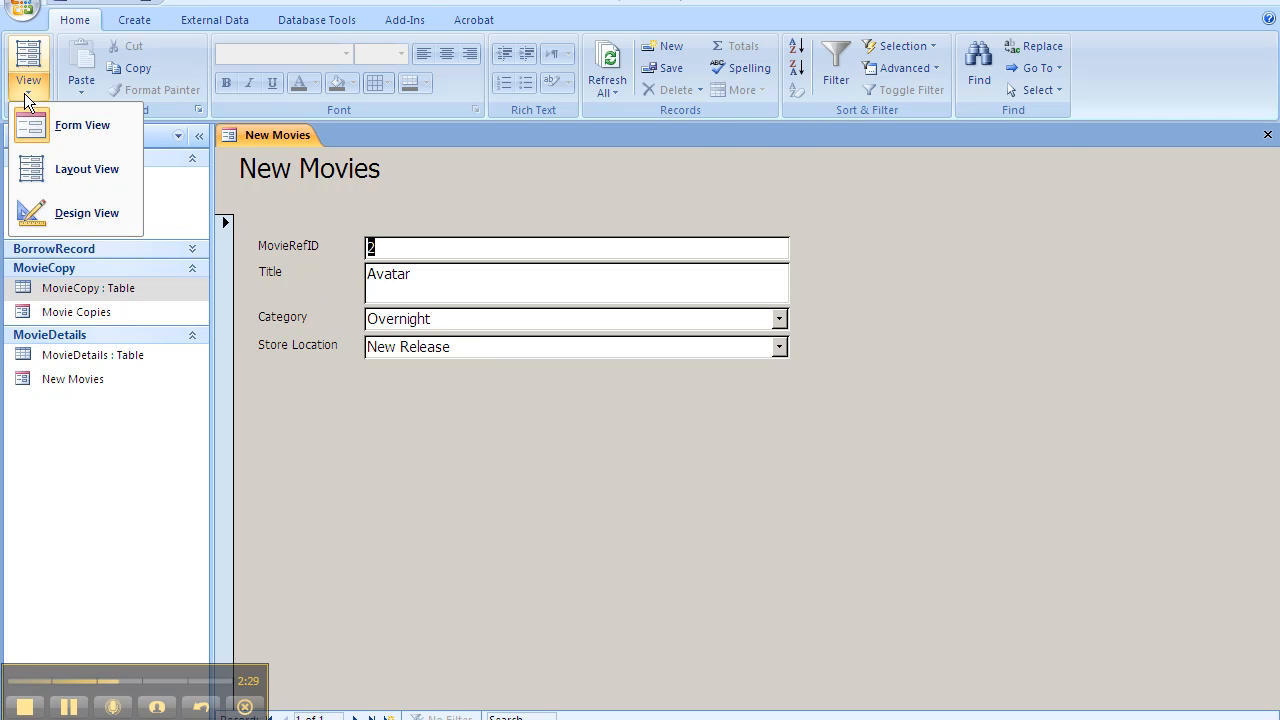
pyautogui.click(50, 208)
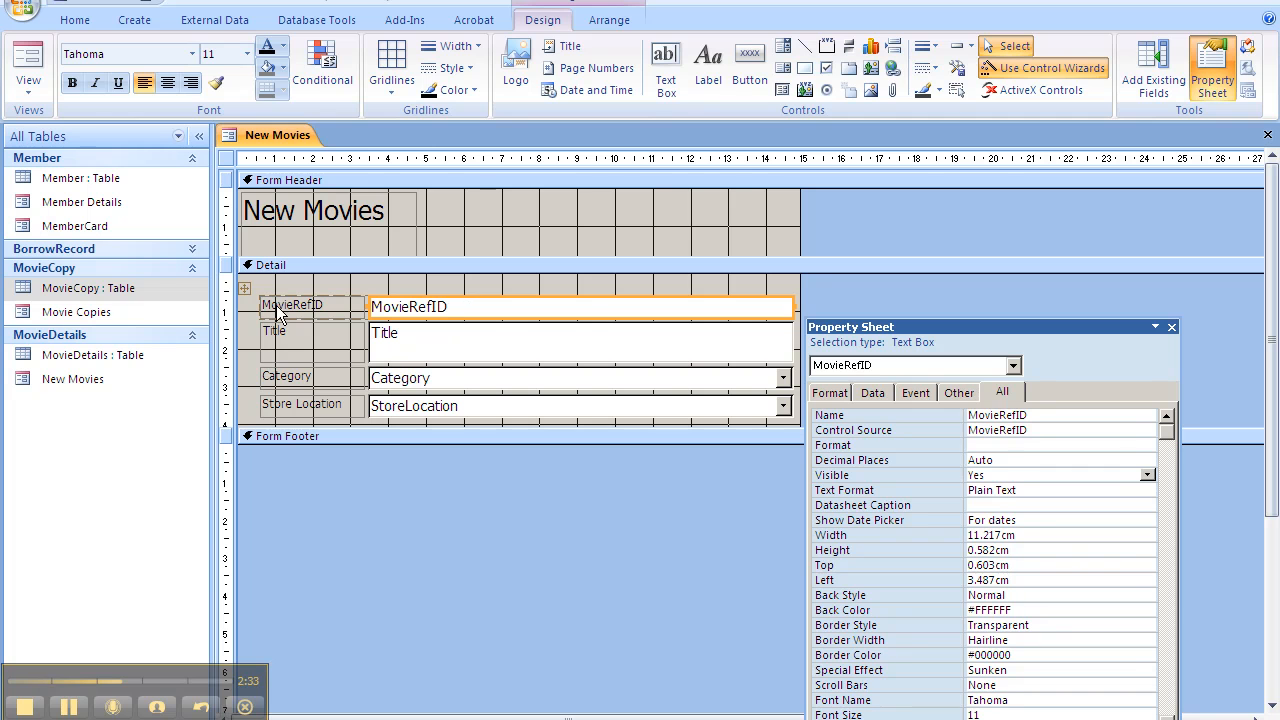
pyautogui.keyDown('shift'); pyautogui.click(314, 308); pyautogui.keyUp('shift')
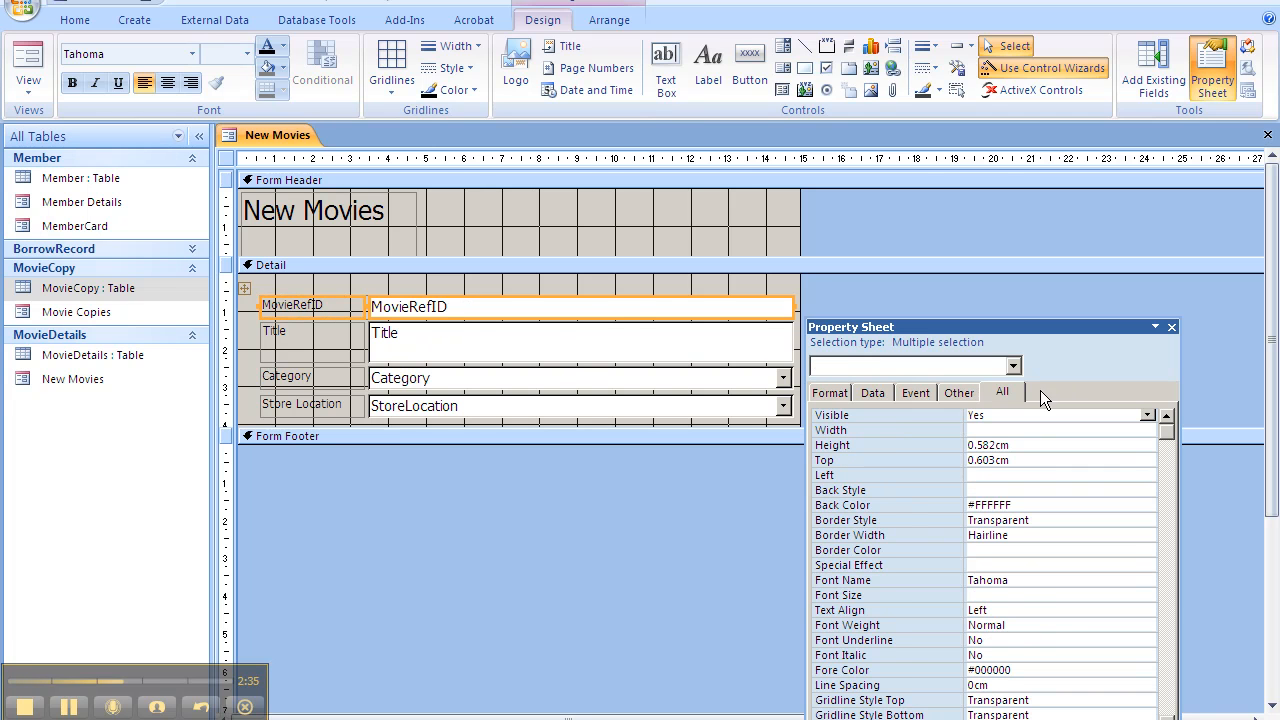
pyautogui.doubleClick(1010, 414)
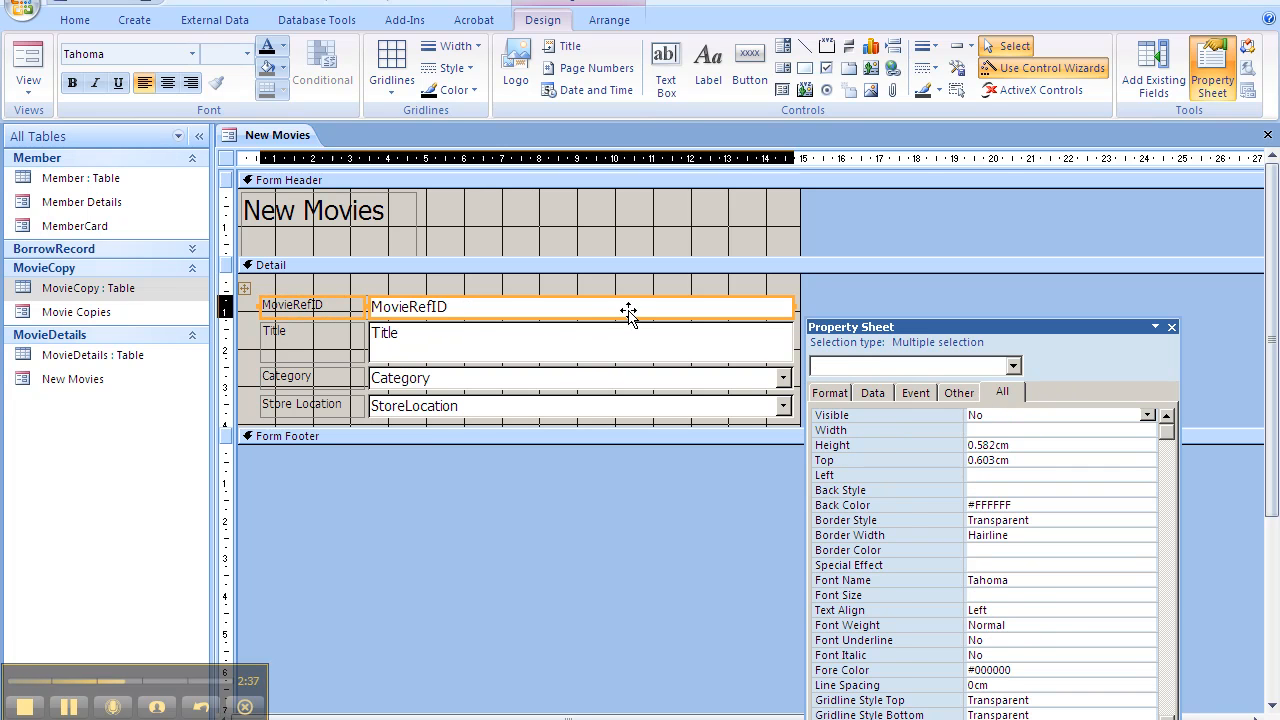
# - Widen the column of field controls in the Detail section to about 11.6 cm
pyautogui.click(698, 297)
pyautogui.click(740, 303)
pyautogui.moveTo(793, 304)
pyautogui.mouseDown()
pyautogui.moveTo(517, 287)
pyautogui.moveTo(808, 322)
pyautogui.mouseUp()
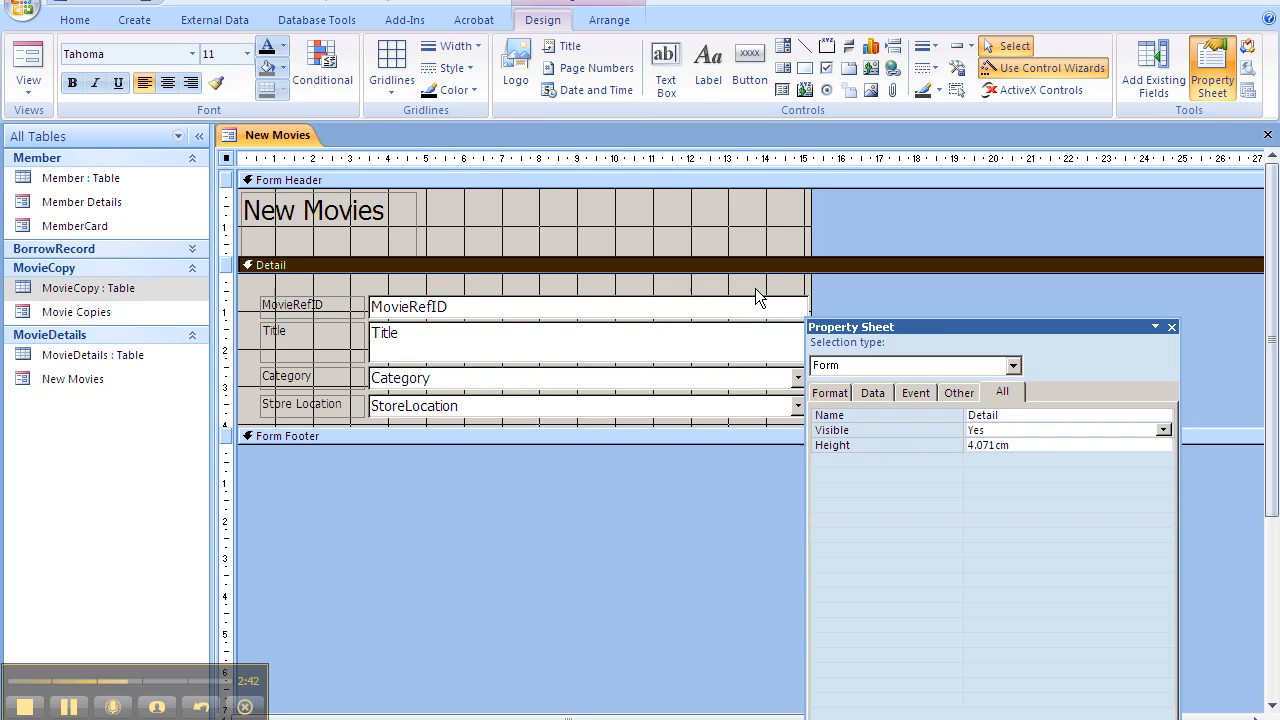
# - Try a width of 1 cm for the MovieRefID text box and undo the change
pyautogui.click(755, 288)
pyautogui.click(761, 300)
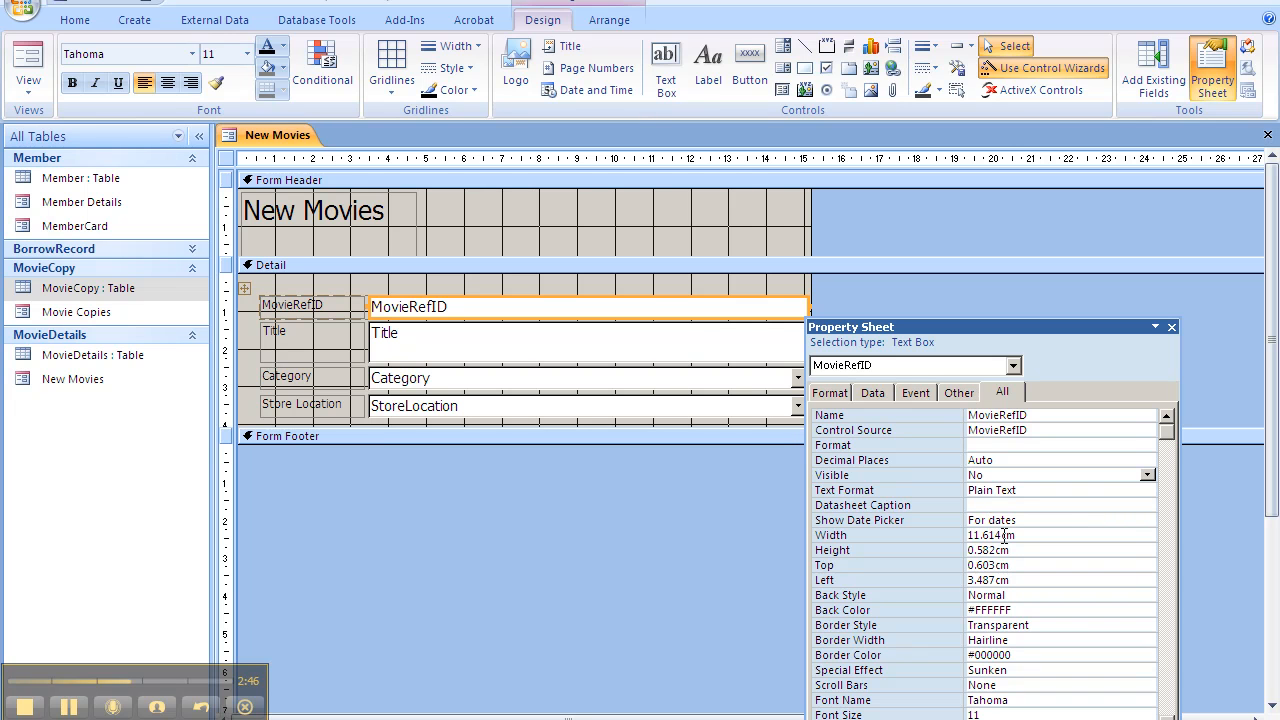
pyautogui.moveTo(998, 535); pyautogui.dragTo(925, 535)
pyautogui.write('1')
pyautogui.press('Return')
pyautogui.hotkey('ctrl', 'z')
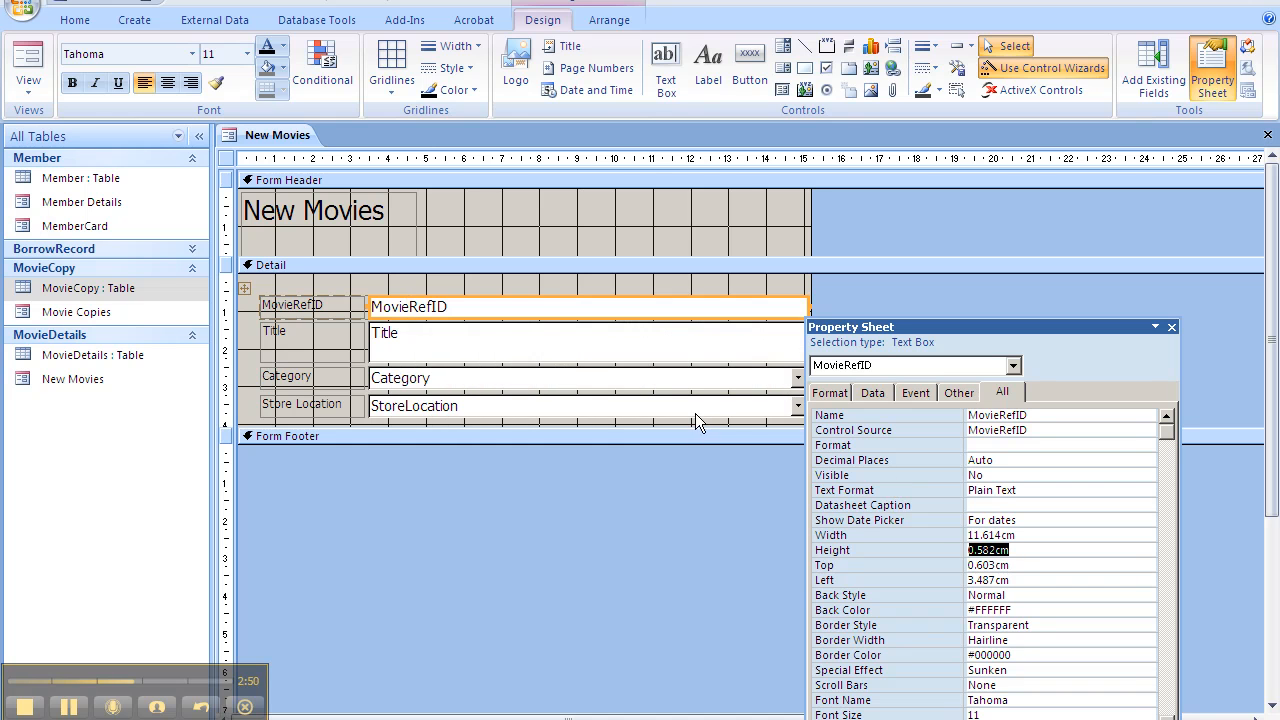
pyautogui.click(548, 339)
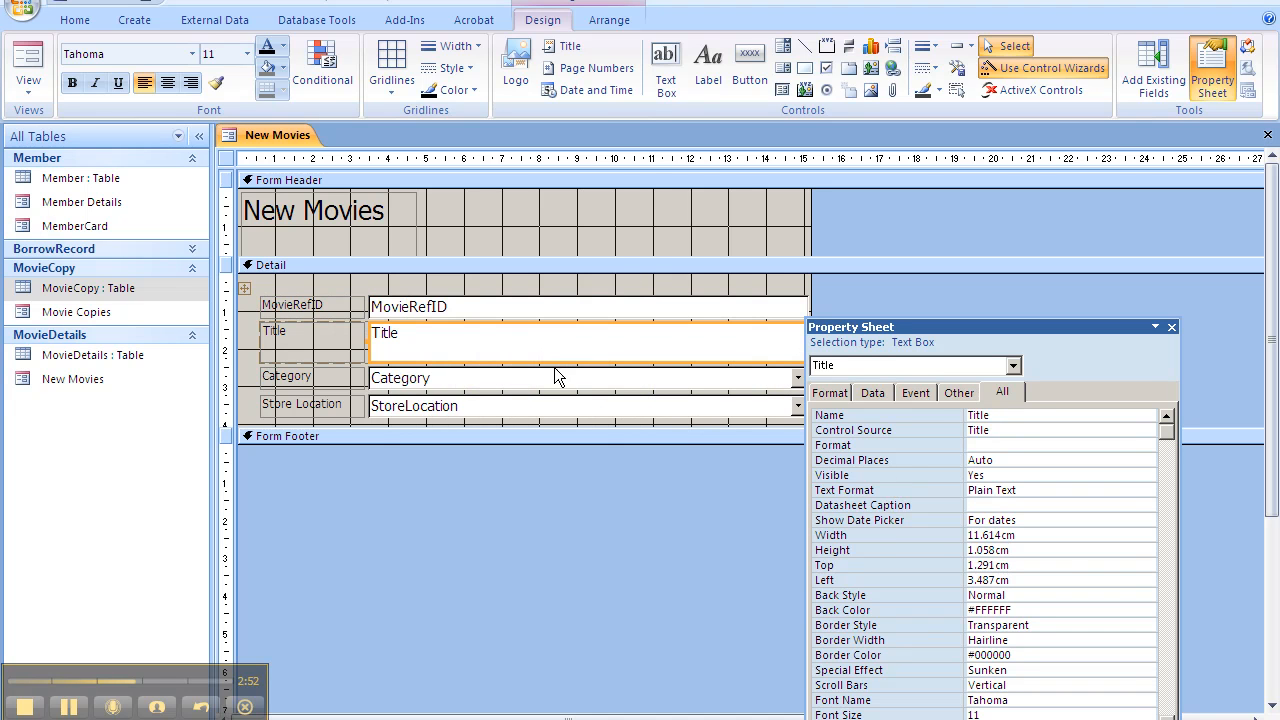
pyautogui.click(596, 363)
pyautogui.moveTo(597, 350); pyautogui.dragTo(639, 215)
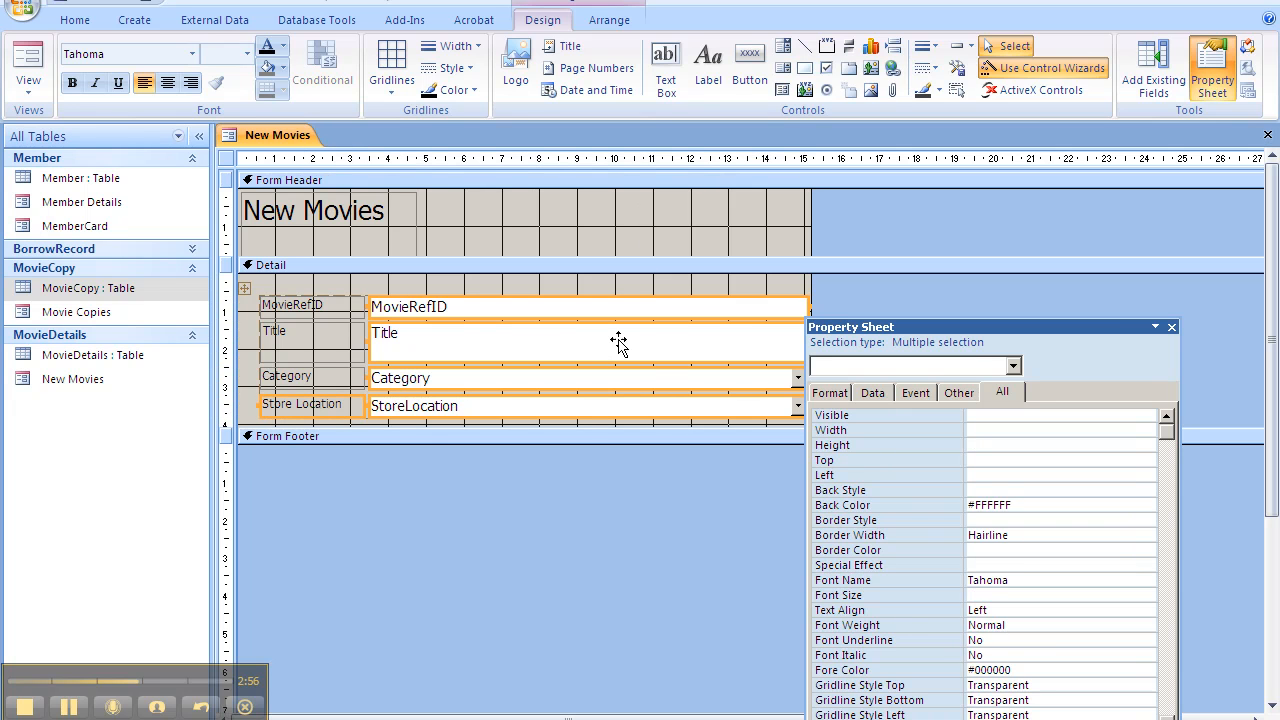
# - Close the property sheet, widen the form to about 23 cm, and extend the Detail section to about 10 cm high
pyautogui.click(1171, 330)
pyautogui.moveTo(808, 286); pyautogui.dragTo(1118, 284)
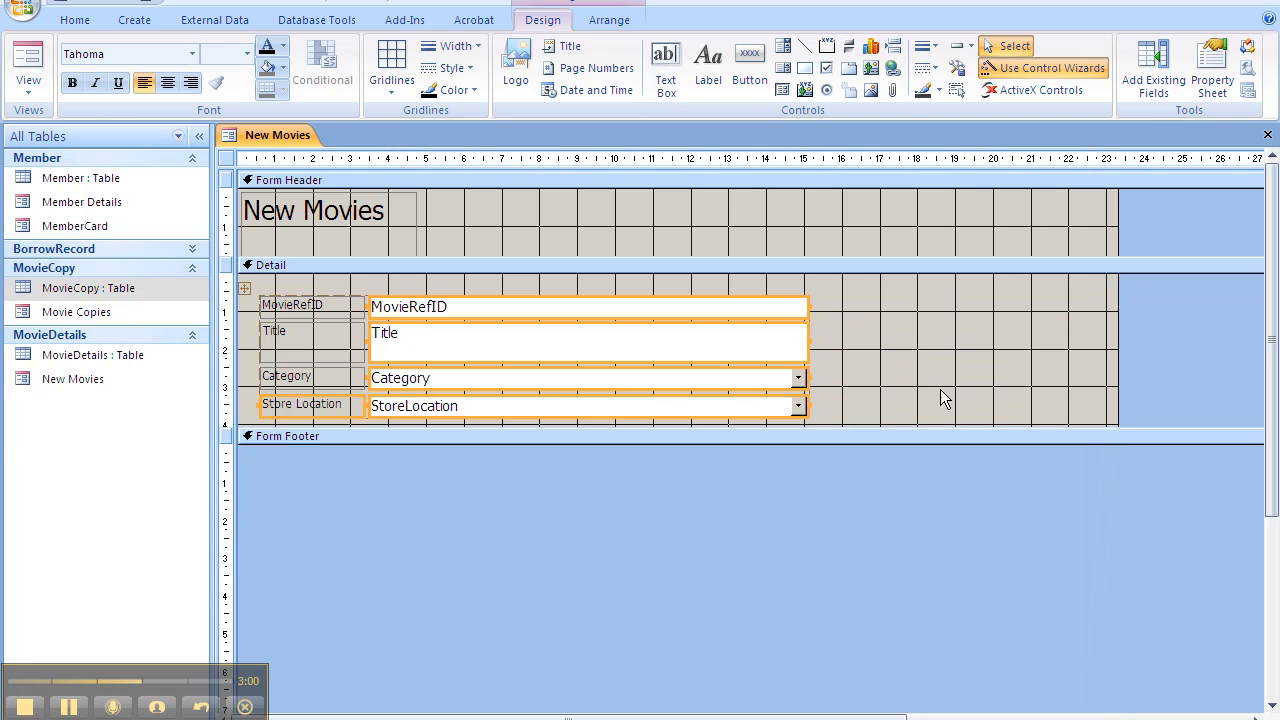
pyautogui.moveTo(885, 425); pyautogui.dragTo(835, 651)
# - Insert the Movie Copies form as a subform below Store Location, and align it with the left edge of the field labels
pyautogui.moveTo(76, 312); pyautogui.dragTo(483, 488)
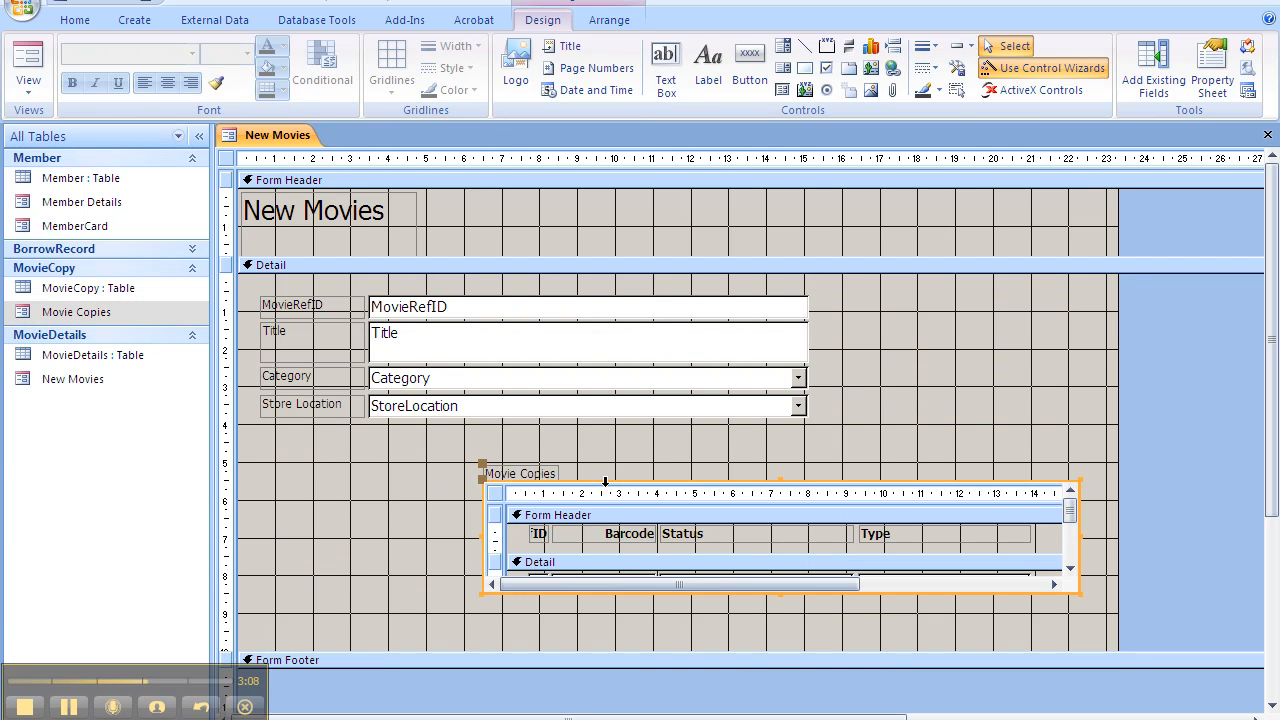
pyautogui.moveTo(603, 481); pyautogui.dragTo(383, 452)
pyautogui.moveTo(586, 451); pyautogui.dragTo(576, 478)
# - Move the subform and its Movie Copies label up slightly, then make the label bold and widen it to about 2.5 cm
pyautogui.click(290, 472)
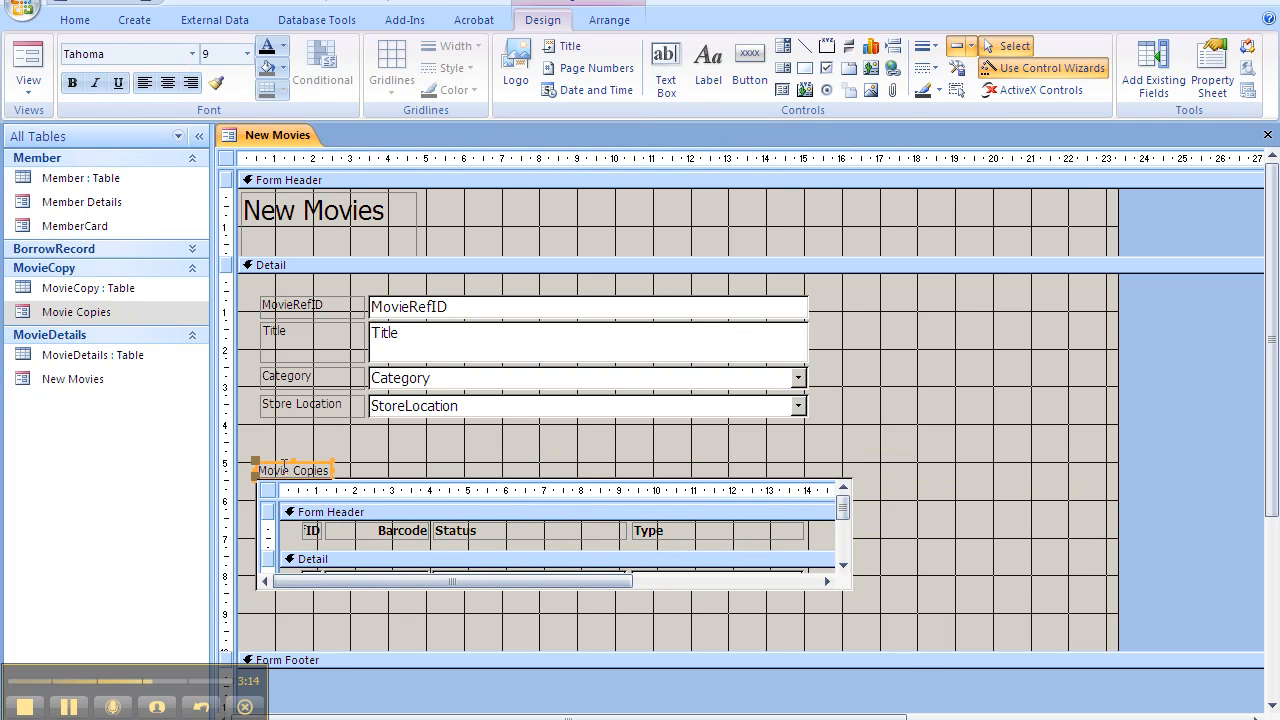
pyautogui.click(256, 463)
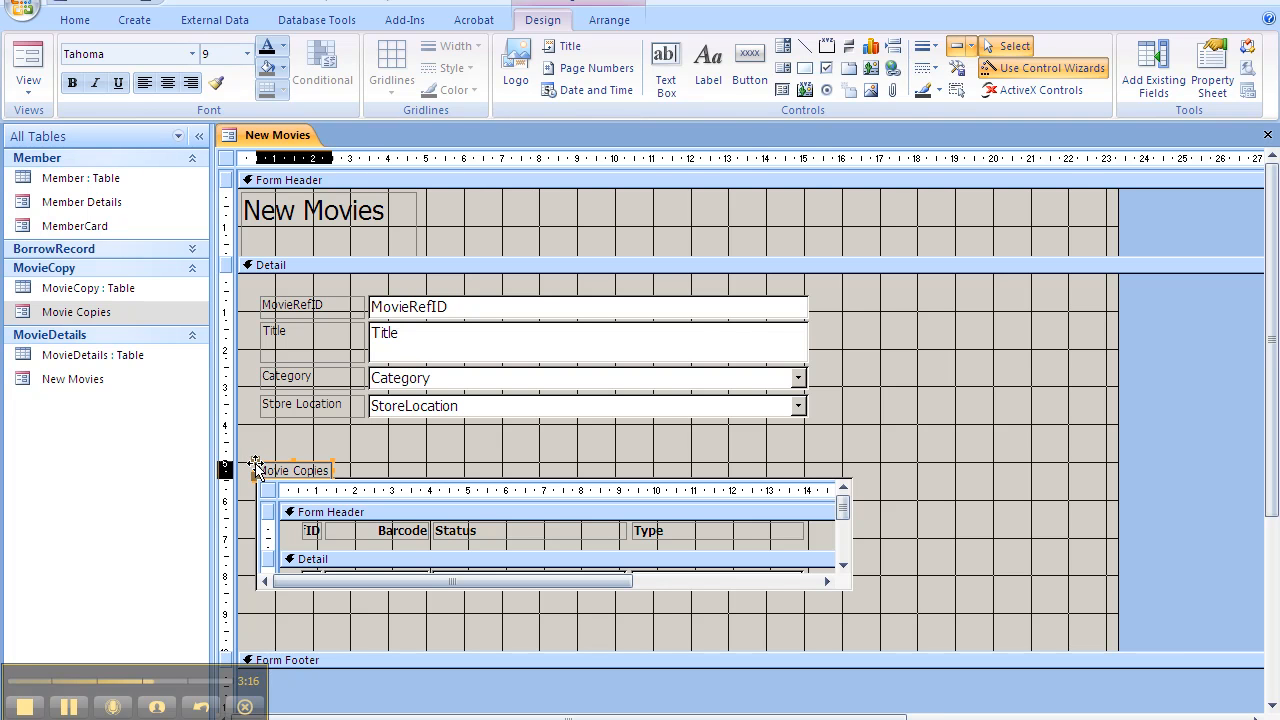
pyautogui.click(372, 470)
pyautogui.click(316, 470)
pyautogui.moveTo(316, 468); pyautogui.dragTo(318, 457)
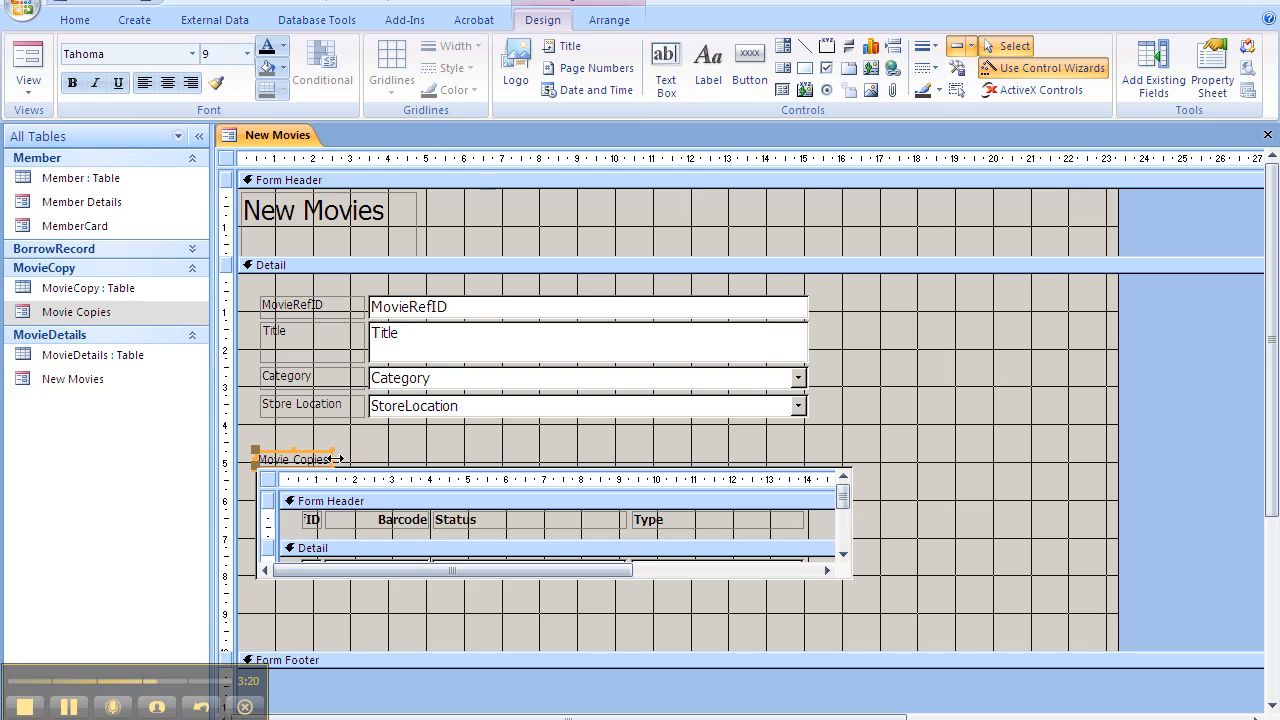
pyautogui.click(73, 84)
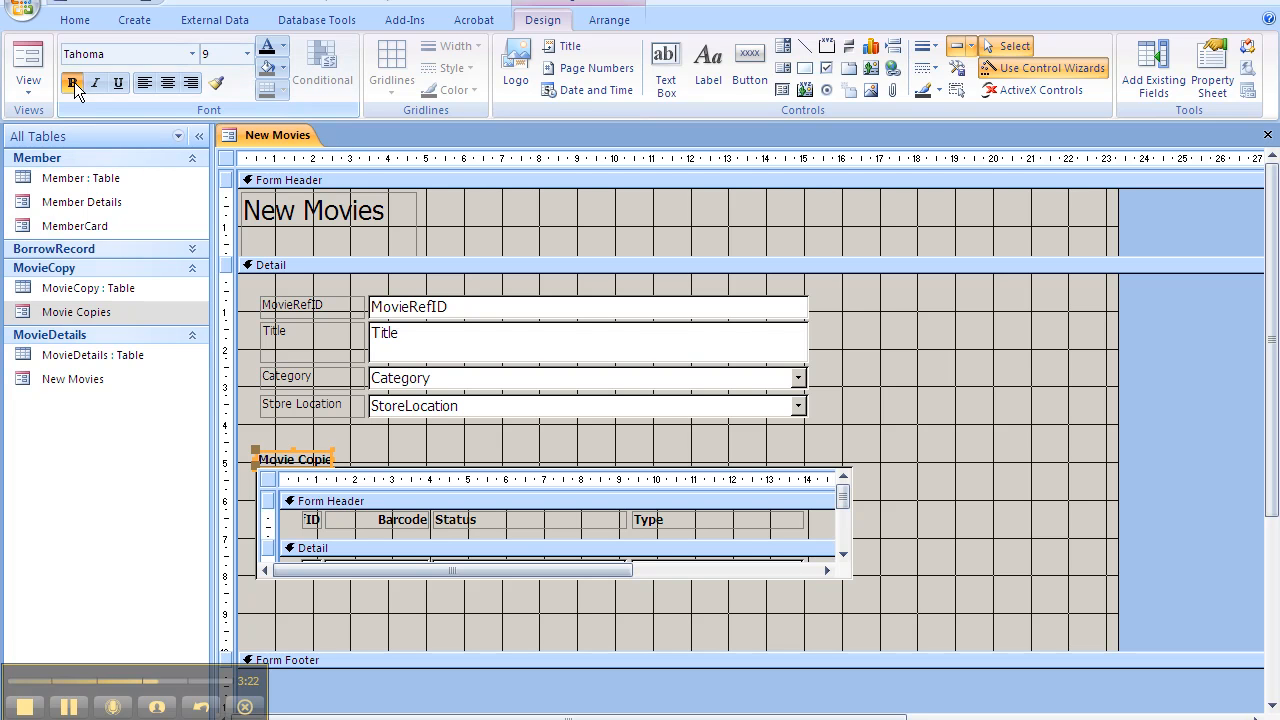
pyautogui.moveTo(332, 459); pyautogui.dragTo(299, 474)
# - Lower the subform's top edge to leave a gap under its label, and extend its bottom edge to just above the Form Footer
pyautogui.click(385, 472)
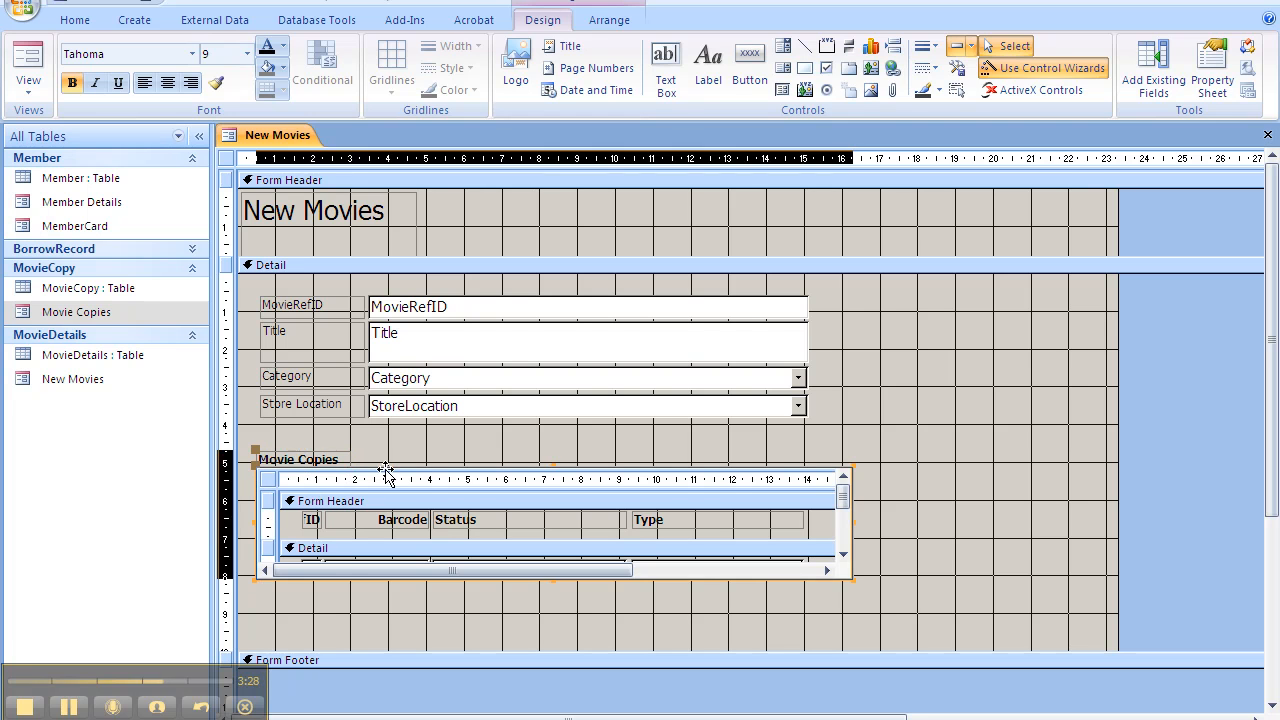
pyautogui.moveTo(553, 466); pyautogui.dragTo(552, 485)
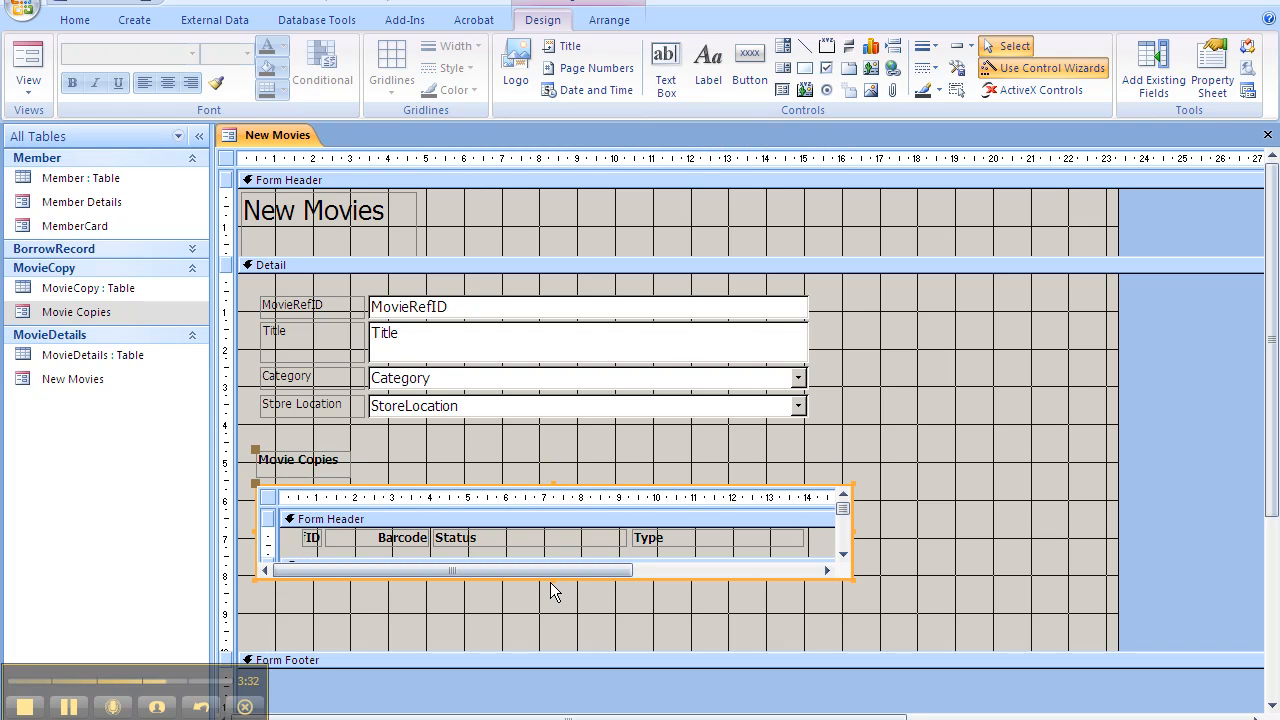
pyautogui.moveTo(551, 578); pyautogui.dragTo(550, 642)
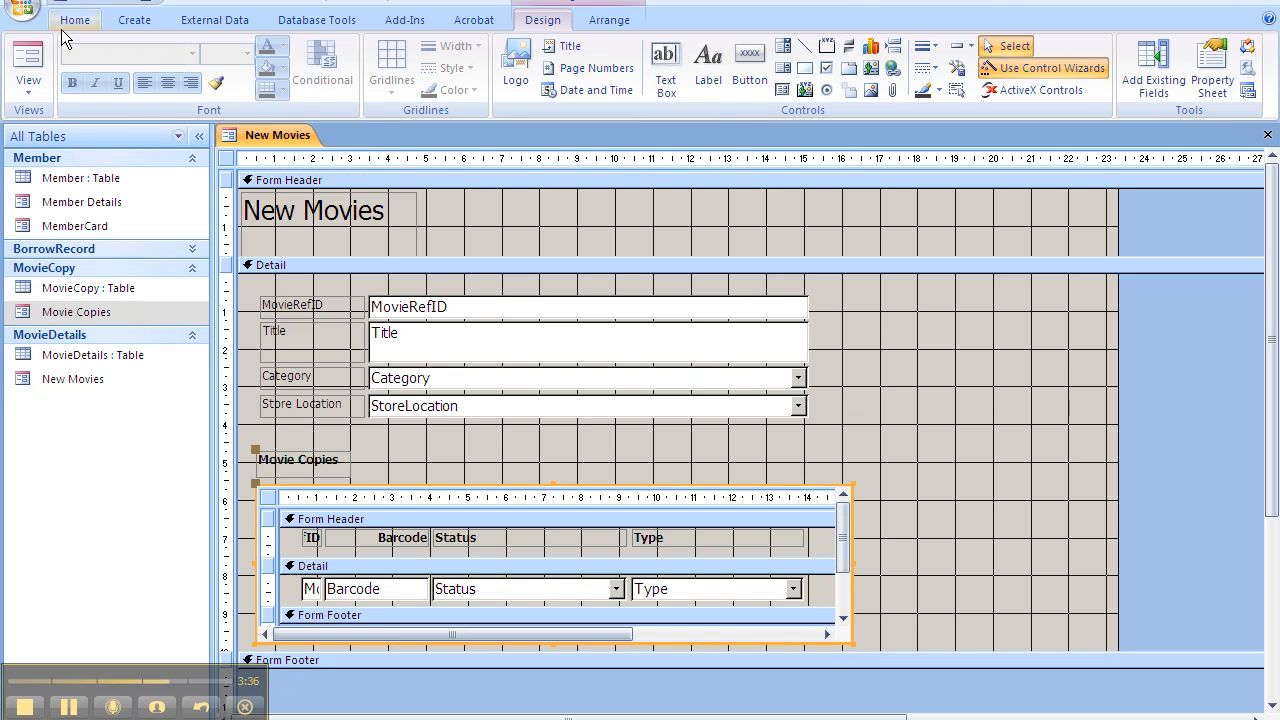
# - In Form View, add a new copy of Avatar in the Movie Copies subform with Status -1 and Type DVD
pyautogui.click(28, 58)
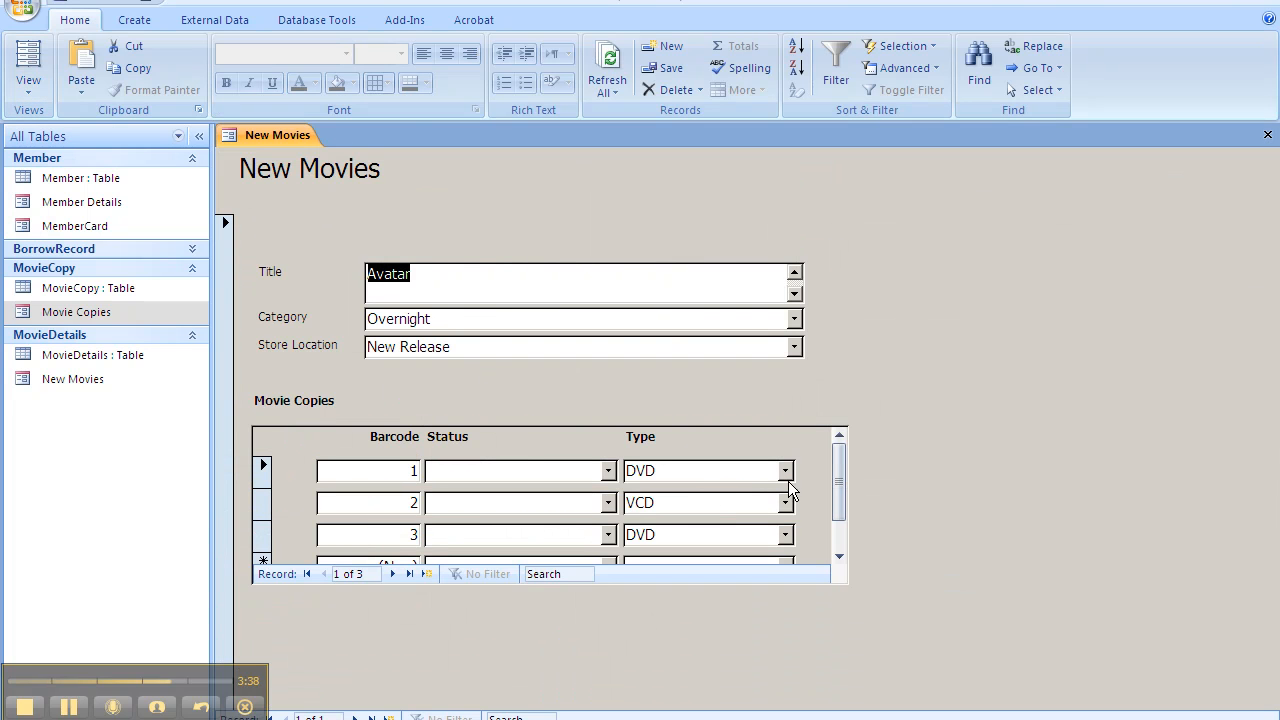
pyautogui.moveTo(837, 482)
pyautogui.mouseDown()
pyautogui.moveTo(842, 518)
pyautogui.moveTo(843, 501)
pyautogui.mouseUp()
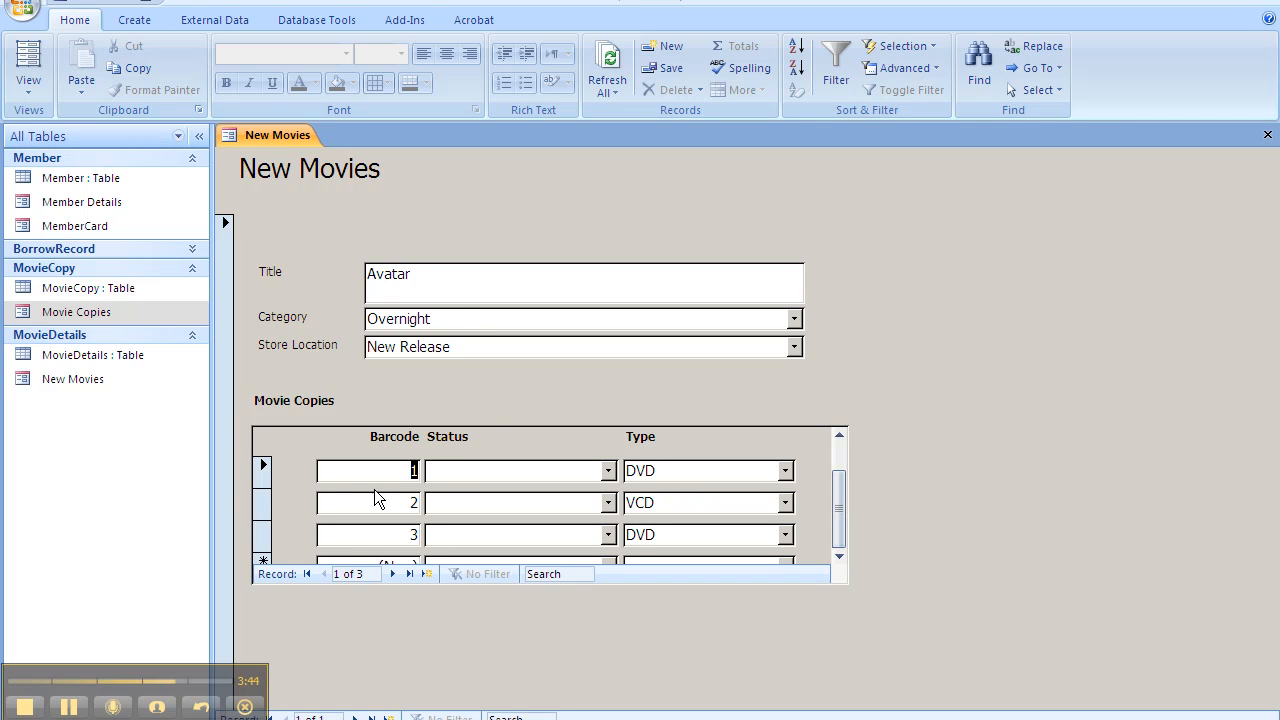
pyautogui.click(395, 573)
pyautogui.click(395, 573)
pyautogui.click(395, 573)
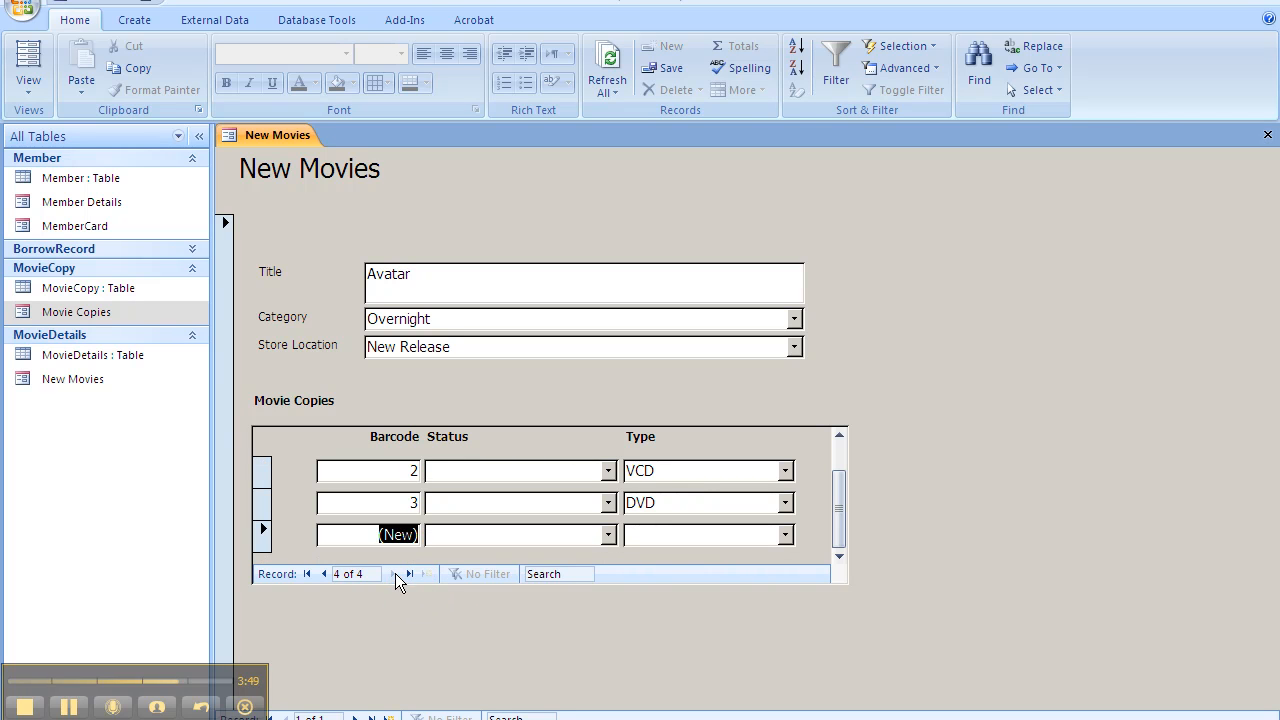
pyautogui.click(492, 535)
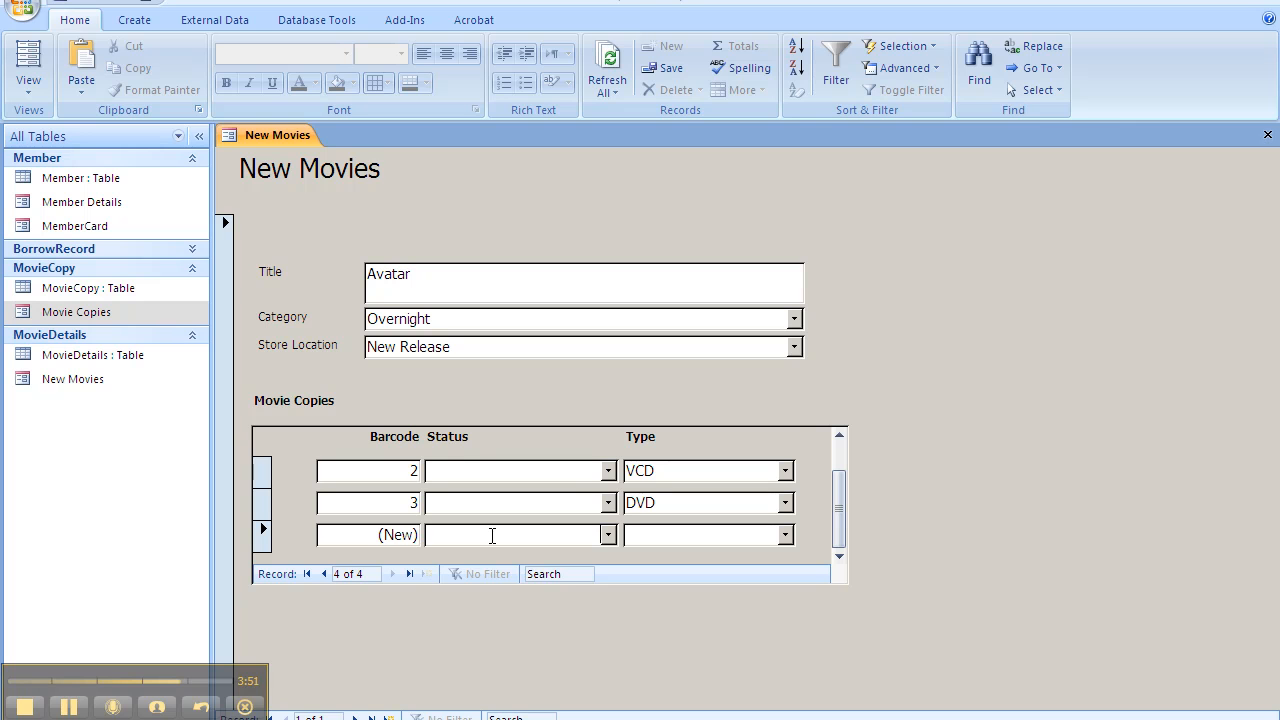
pyautogui.click(608, 535)
pyautogui.click(565, 558)
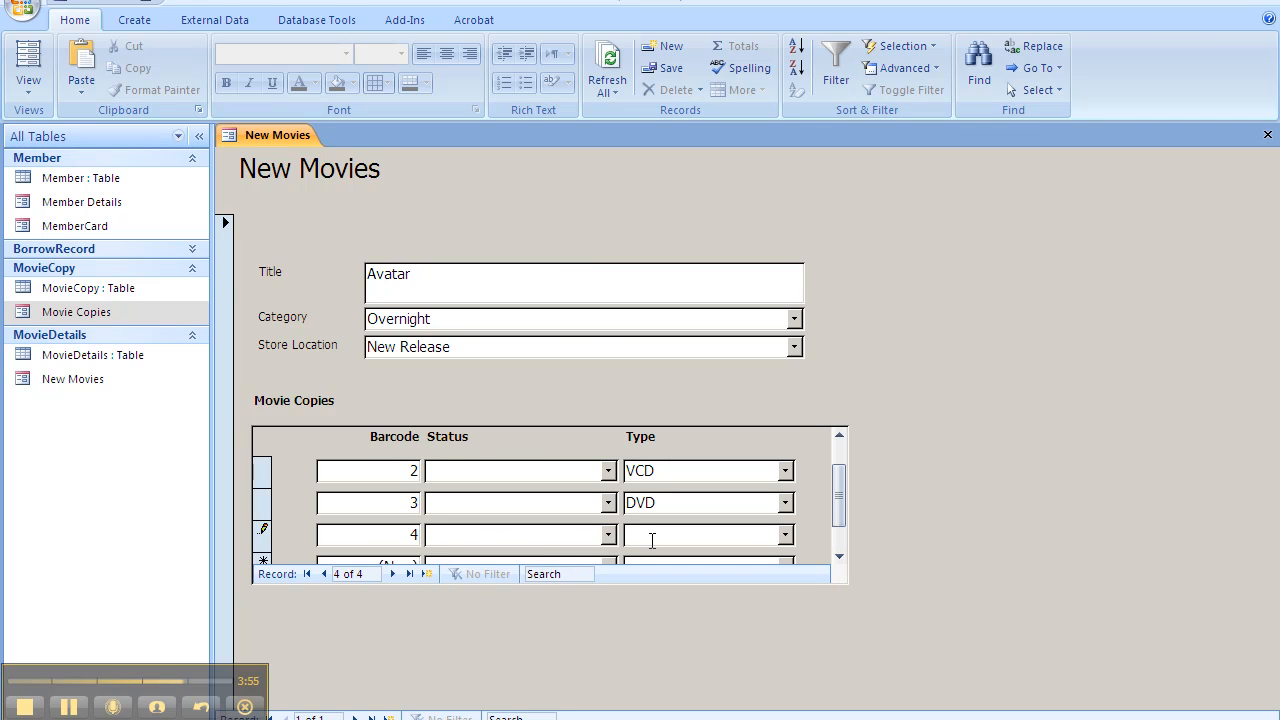
pyautogui.write('dVD')
pyautogui.press('Tab')
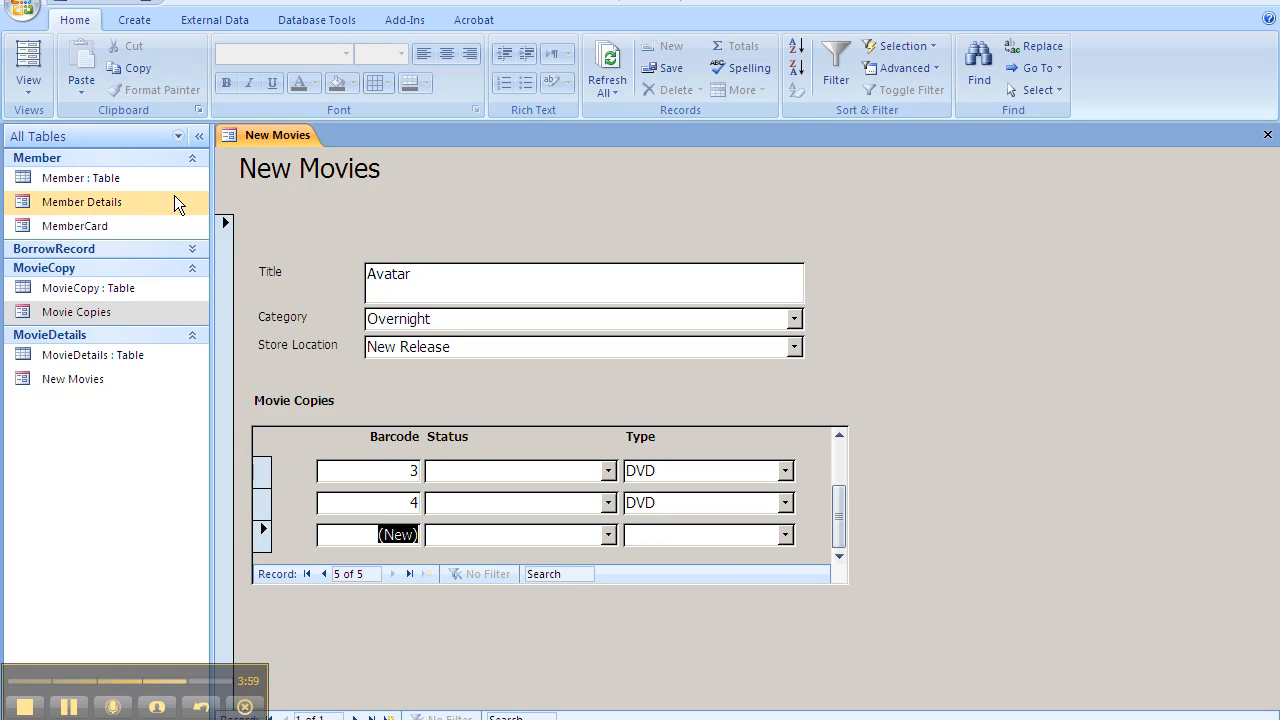
# - Open the MovieCopy table to check the newly added copy, and return to the New Movies form
pyautogui.doubleClick(67, 288)
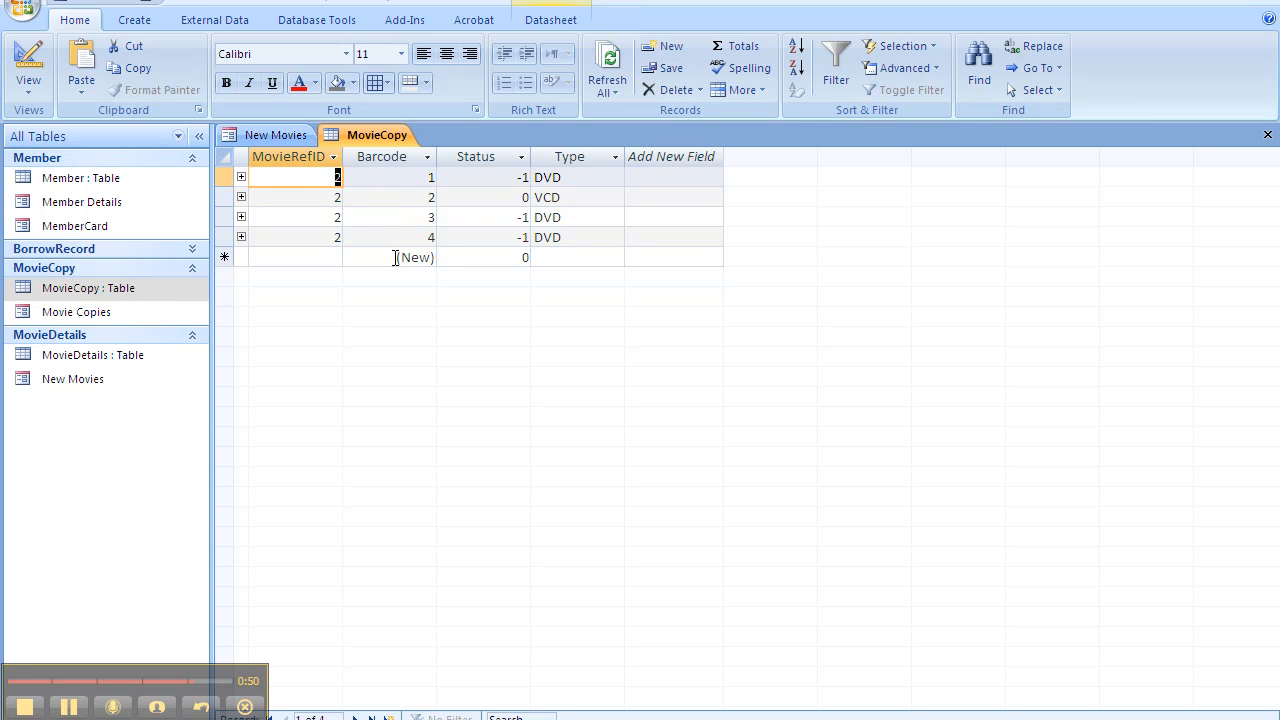
pyautogui.click(67, 378)
pyautogui.doubleClick(67, 378)
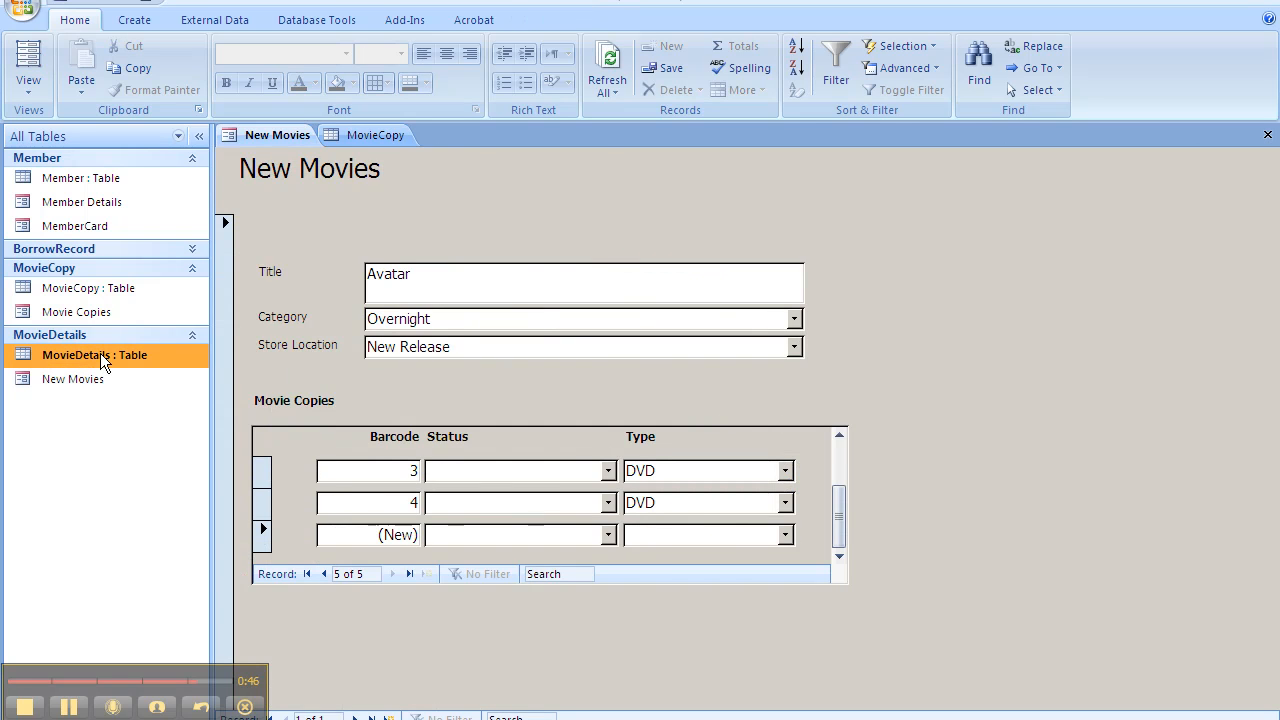
# - Open the MovieDetails table to check the Avatar record, and return to the New Movies form
pyautogui.doubleClick(100, 353)
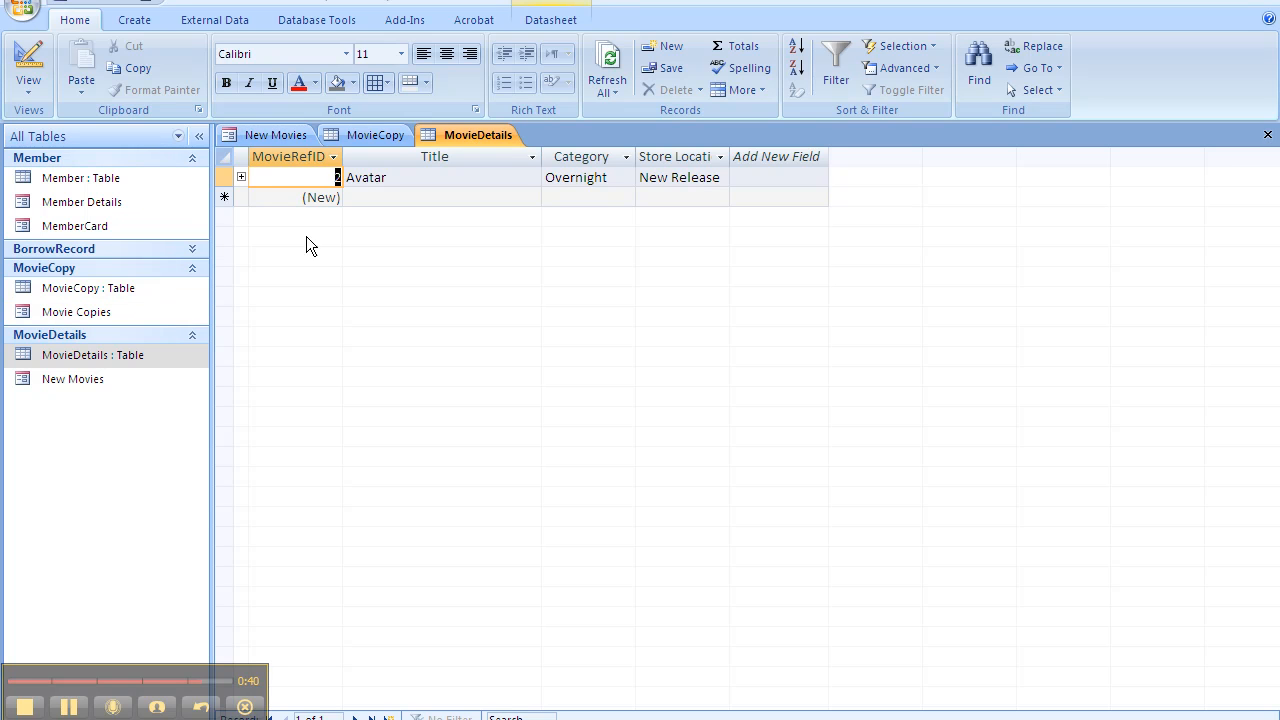
pyautogui.click(268, 135)
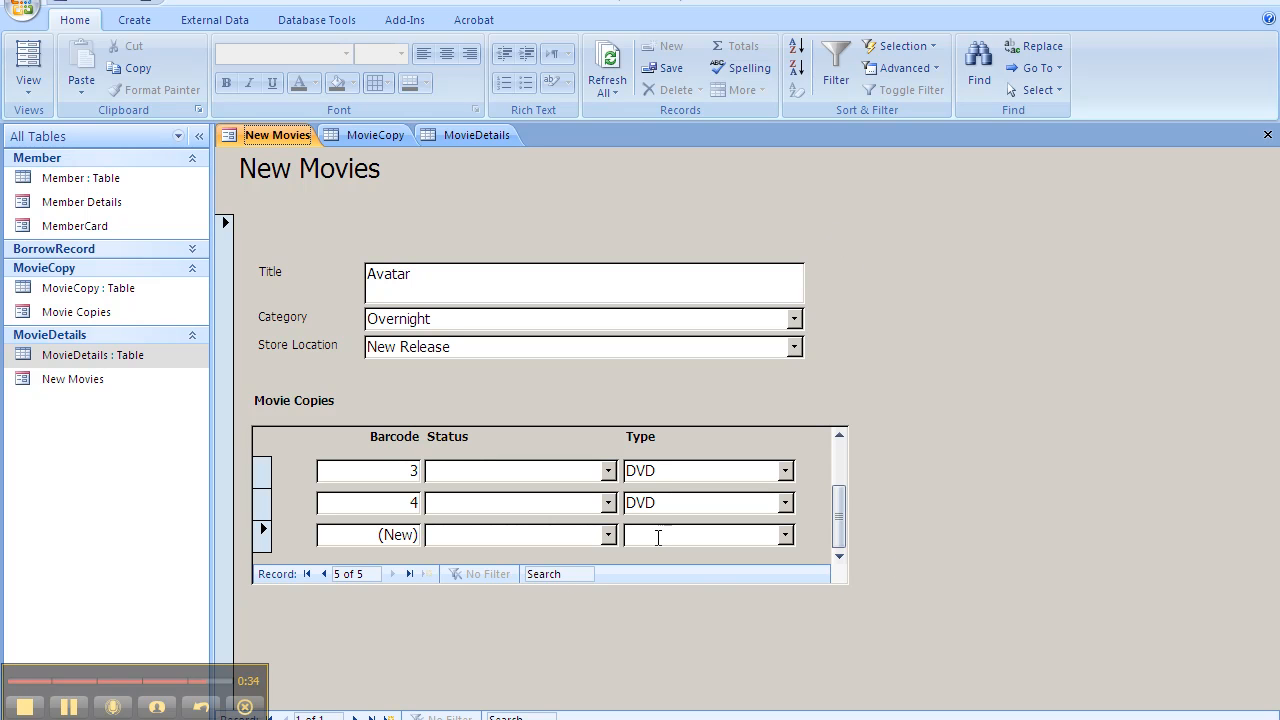
# - In Design View, add a command button to the right of the Category and Store Location fields with the Form Operations action Close Form
pyautogui.click(30, 88)
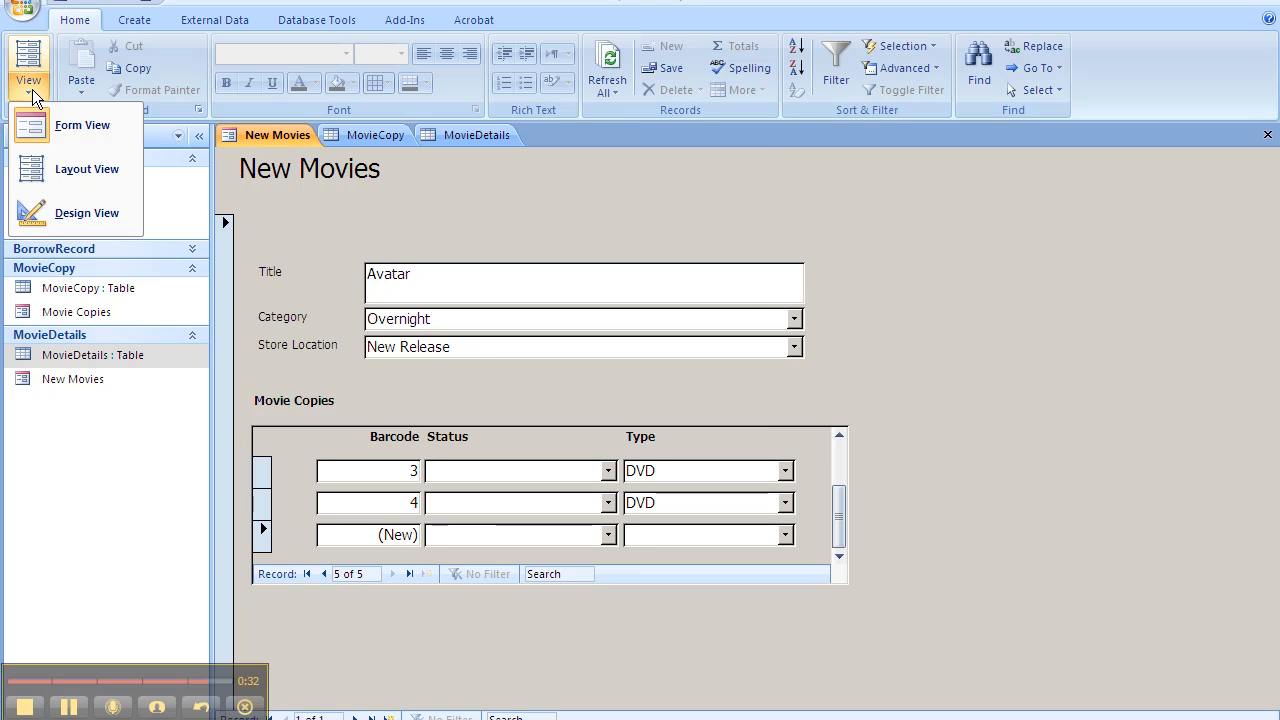
pyautogui.click(100, 214)
pyautogui.scroll(-1, 912, 377)
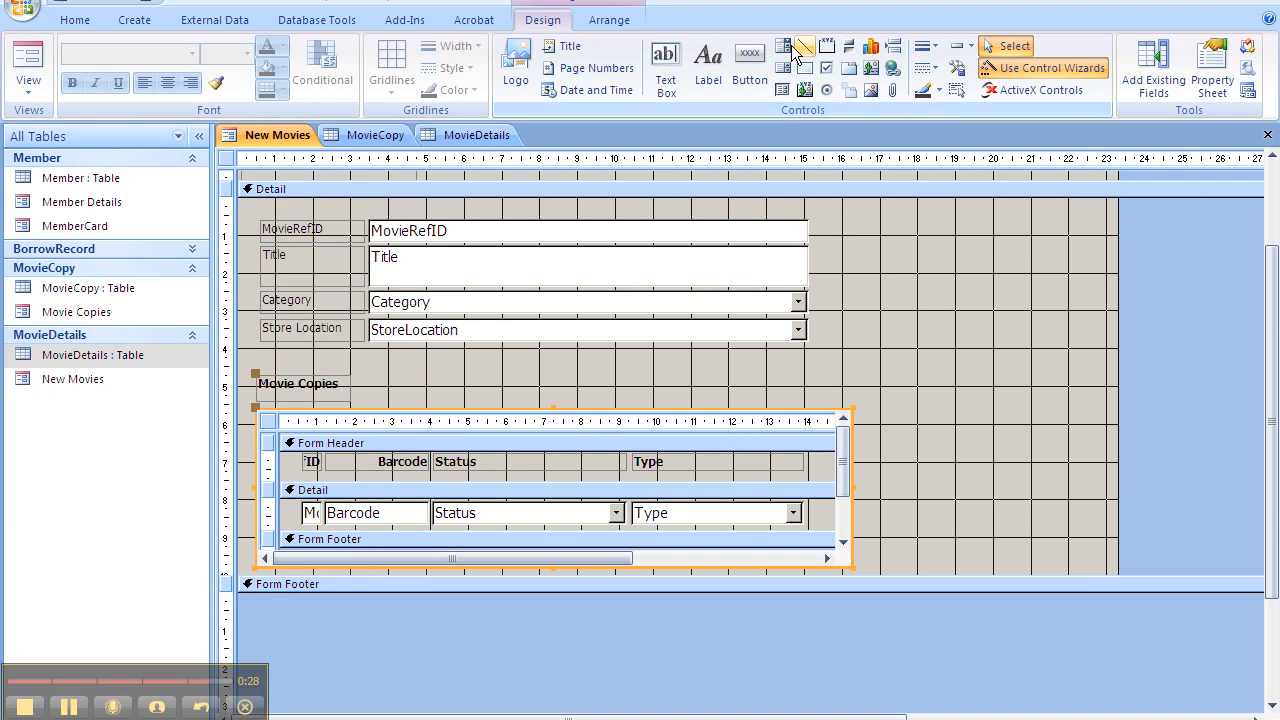
pyautogui.click(749, 68)
pyautogui.moveTo(935, 289); pyautogui.dragTo(1020, 338)
pyautogui.click(603, 297)
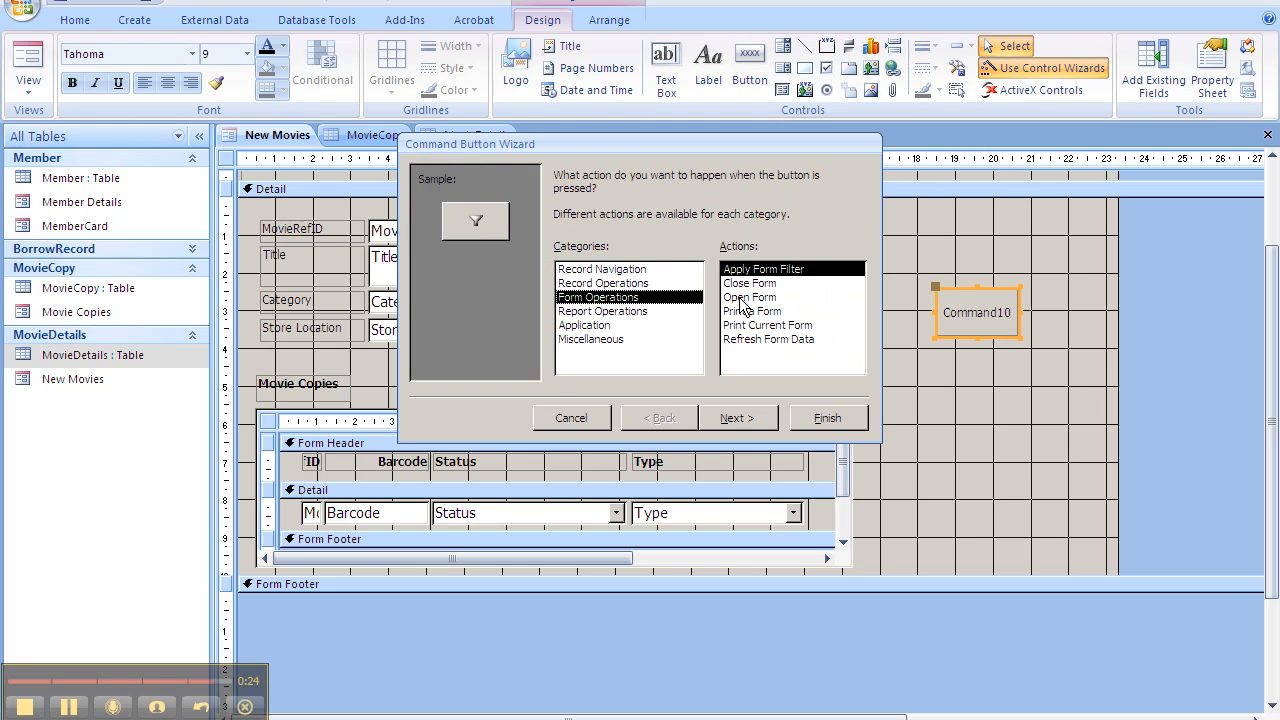
pyautogui.click(750, 285)
pyautogui.click(753, 422)
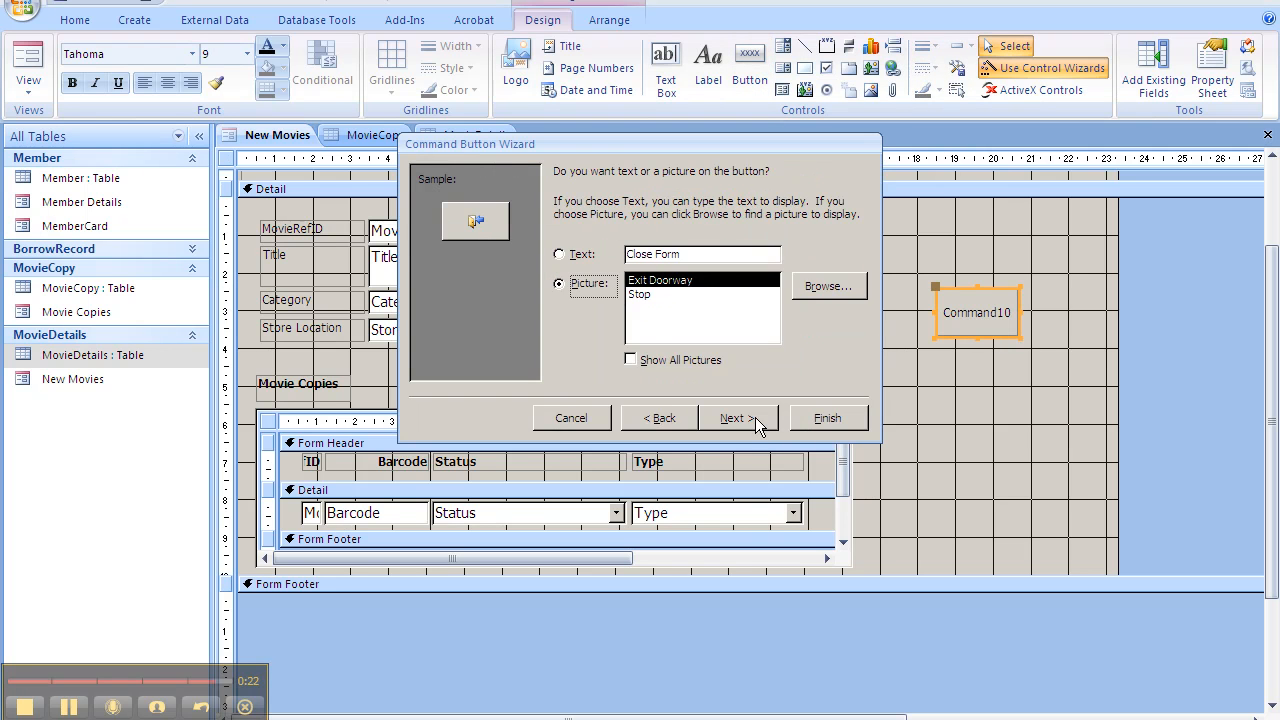
# - Have the button show the text Close Form instead of a picture, keep the name Command10, and finish the wizard
pyautogui.click(560, 256)
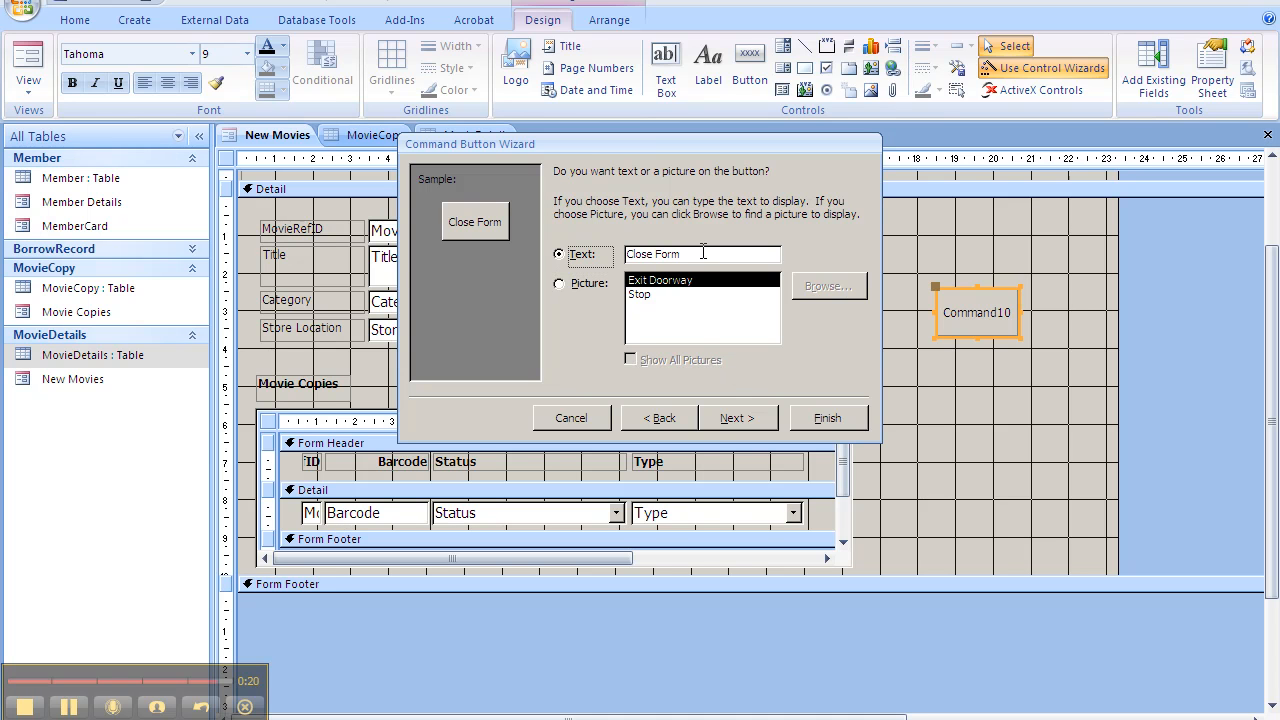
pyautogui.click(748, 417)
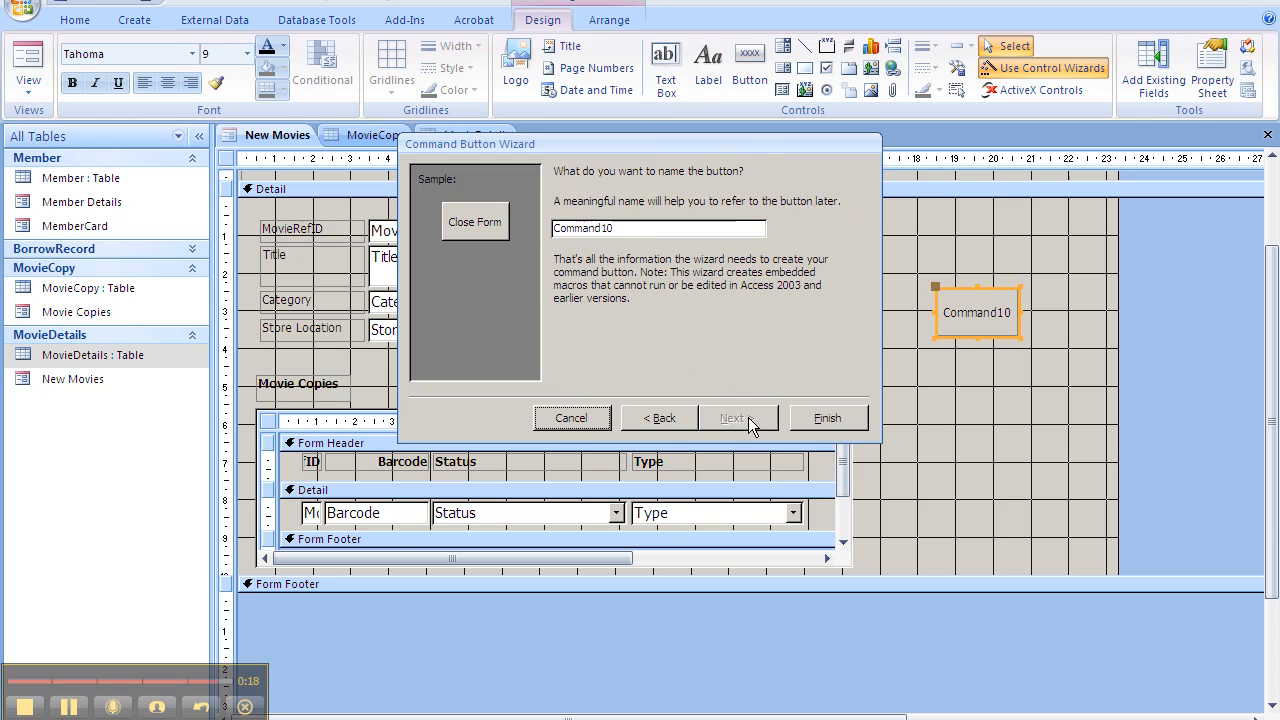
pyautogui.click(800, 419)
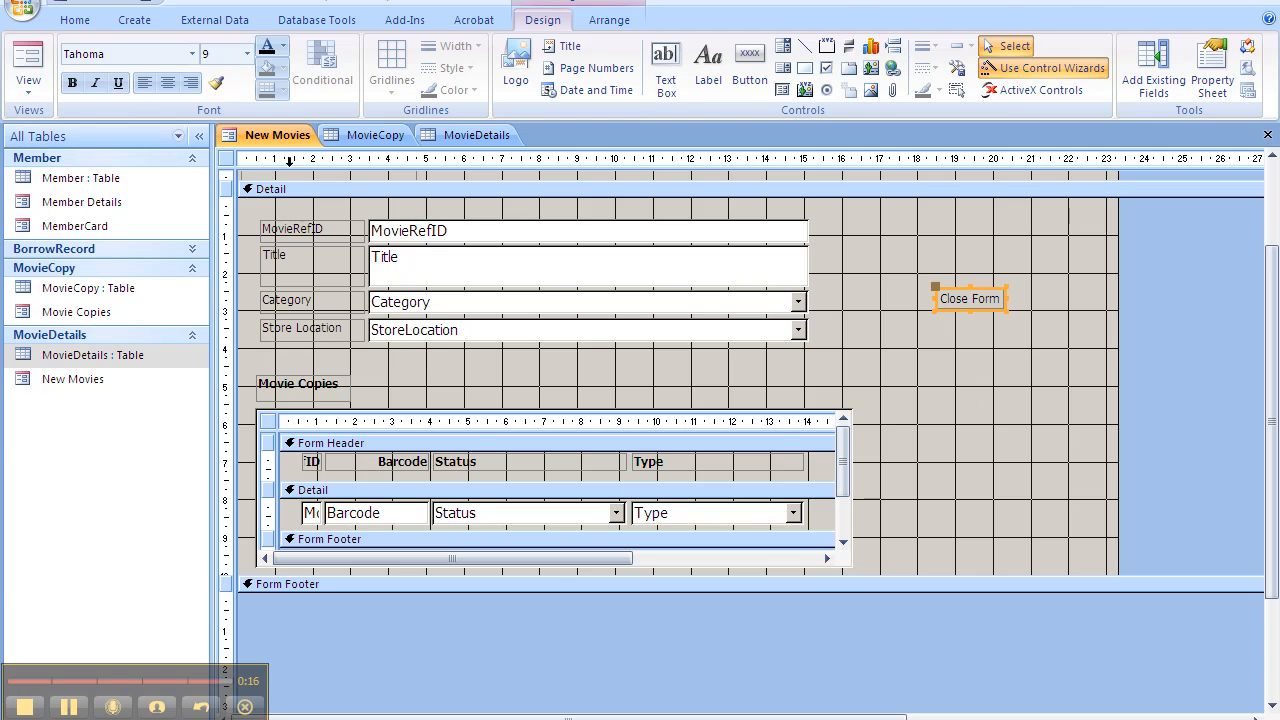
# - Switch the New Movies form to Form View and test its Close Form button by closing the form with it
pyautogui.click(28, 60)
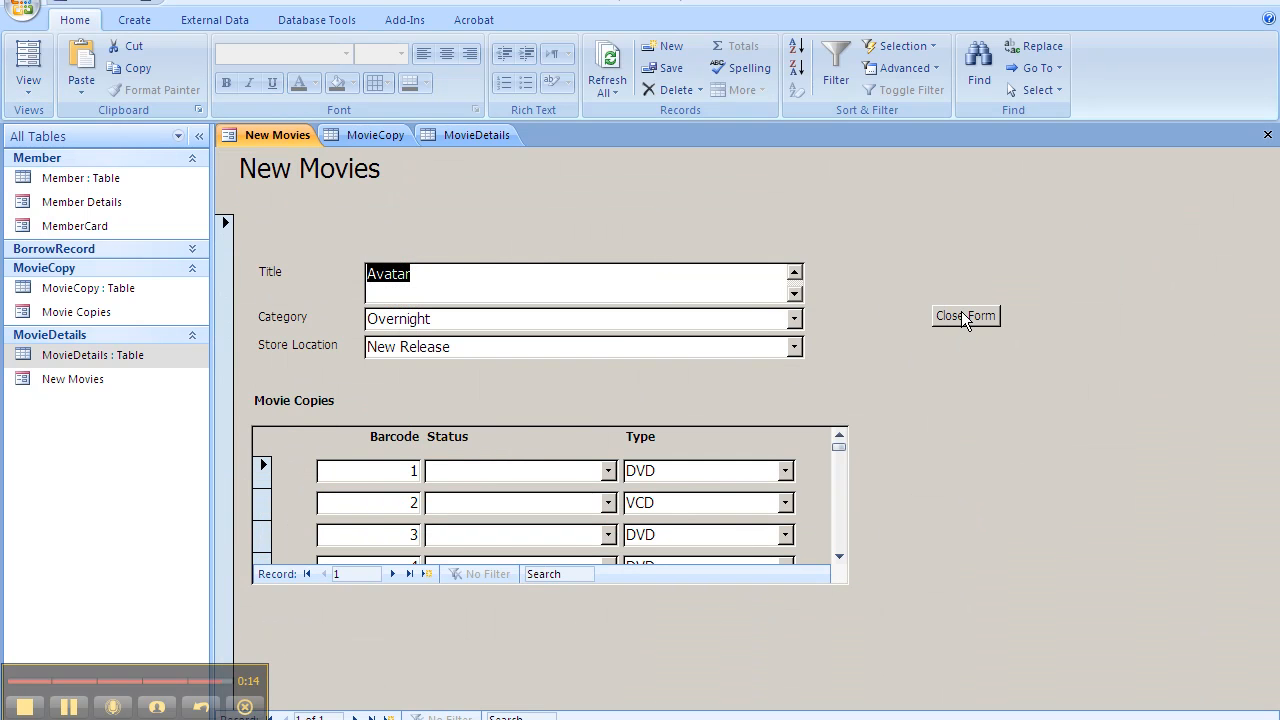
pyautogui.click(965, 318)
pyautogui.click(572, 424)
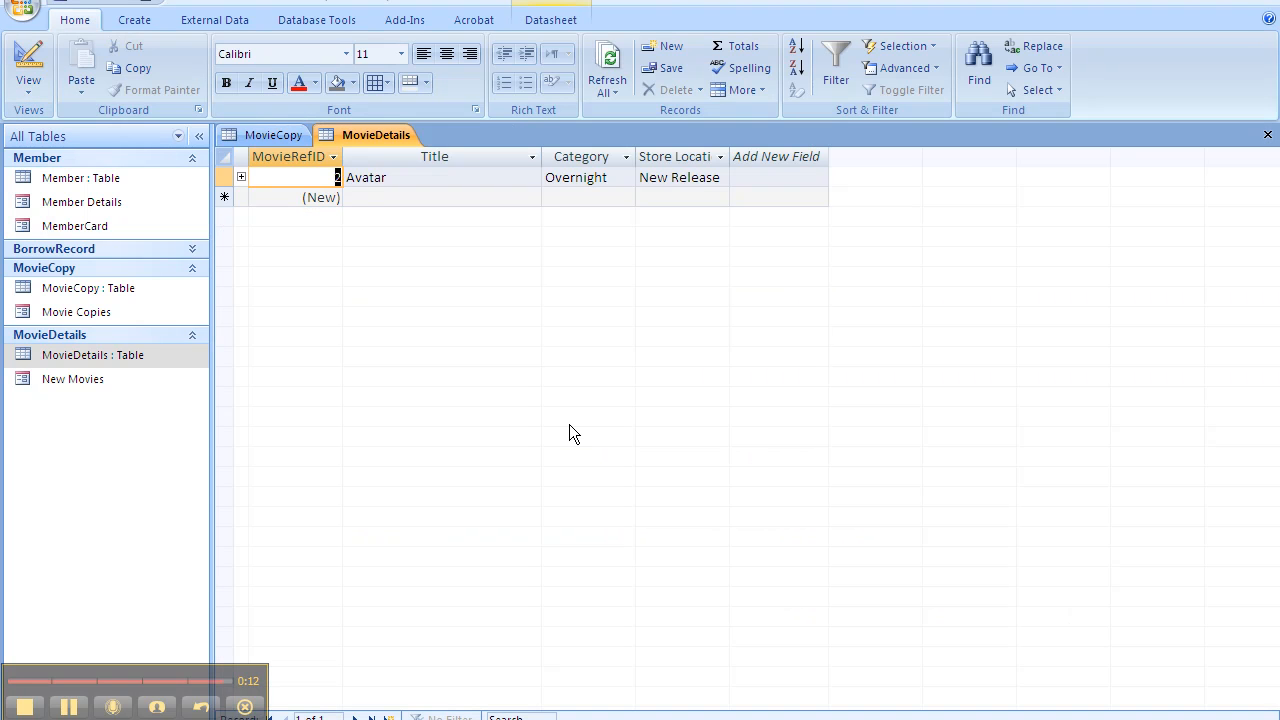